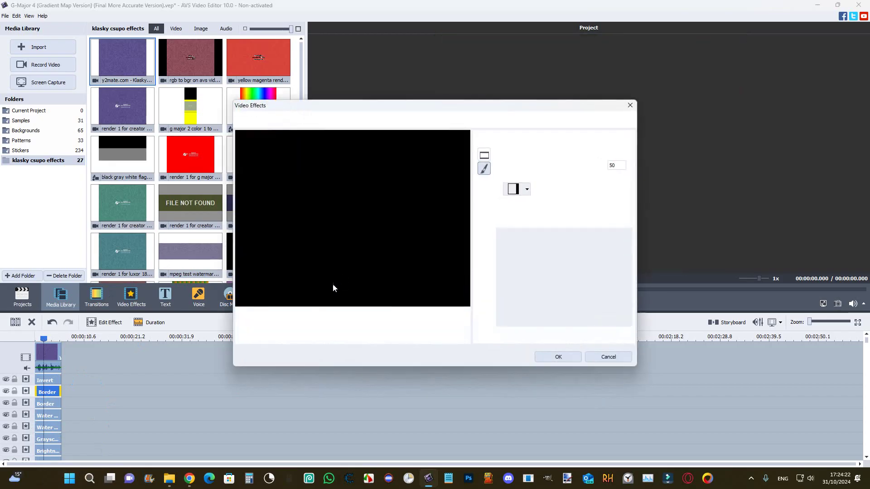
Examine the size and type settings of the two Border effects below the first Invert, previewing the first at about 1.8 seconds
{"action": "left_click_drag", "start_coordinate": [306, 323], "coordinate": [311, 320]}
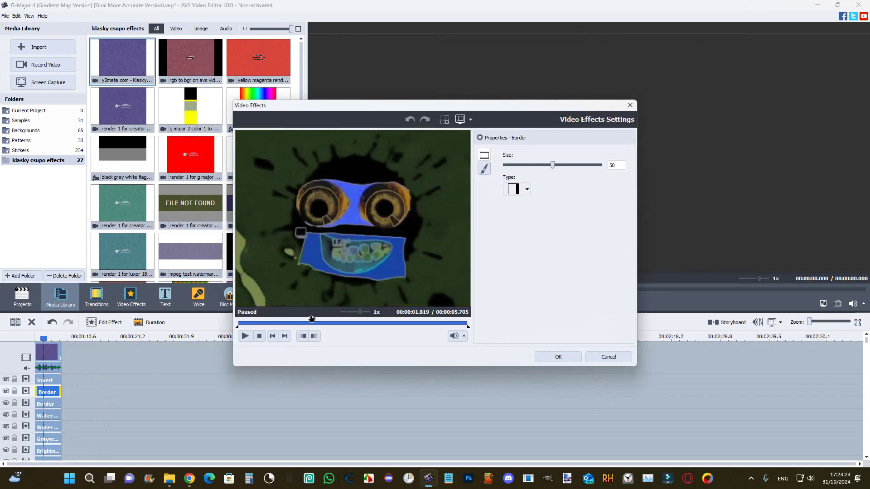
{"action": "left_click", "coordinate": [553, 356]}
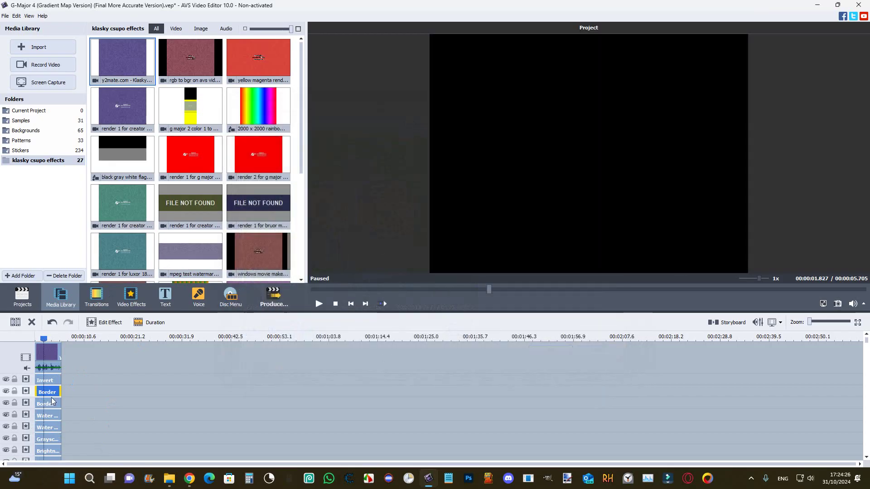
{"action": "left_click", "coordinate": [48, 402]}
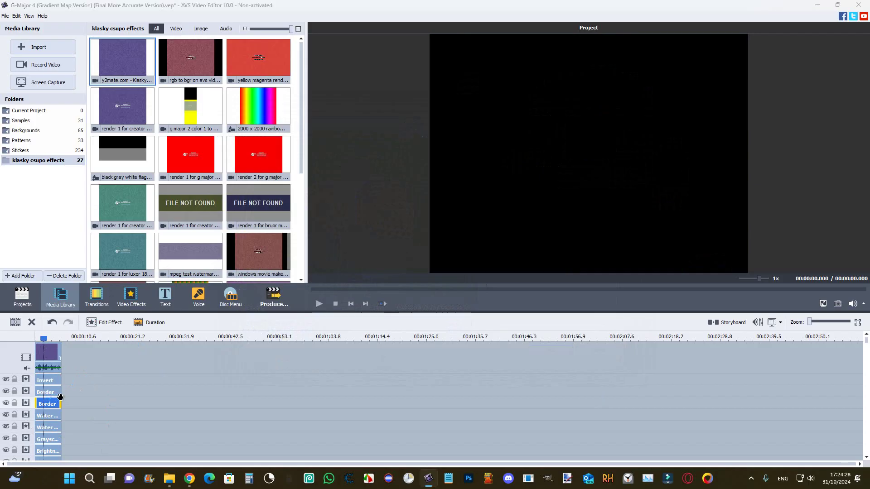
{"action": "double_click", "coordinate": [59, 398]}
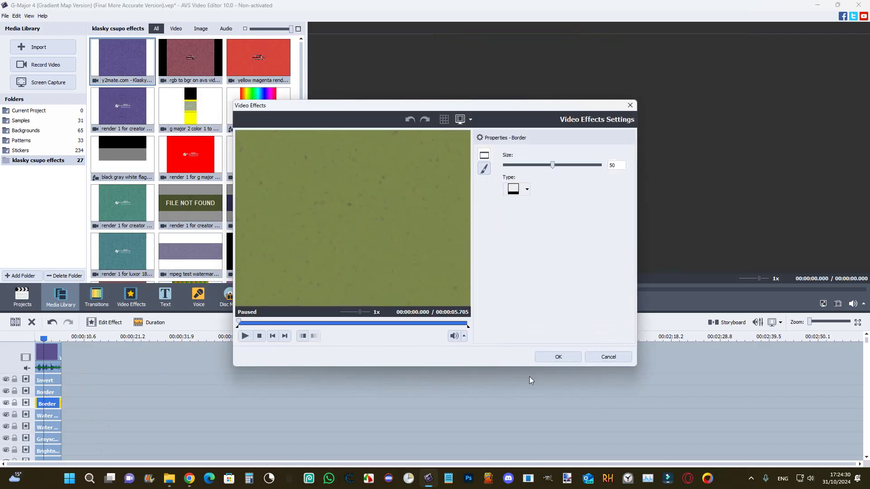
{"action": "left_click", "coordinate": [558, 356]}
Examine the mask, direction, offset and alpha settings of the two Water Mirror effects directly below the first Border pair
{"action": "left_click", "coordinate": [53, 415]}
{"action": "double_click", "coordinate": [53, 416]}
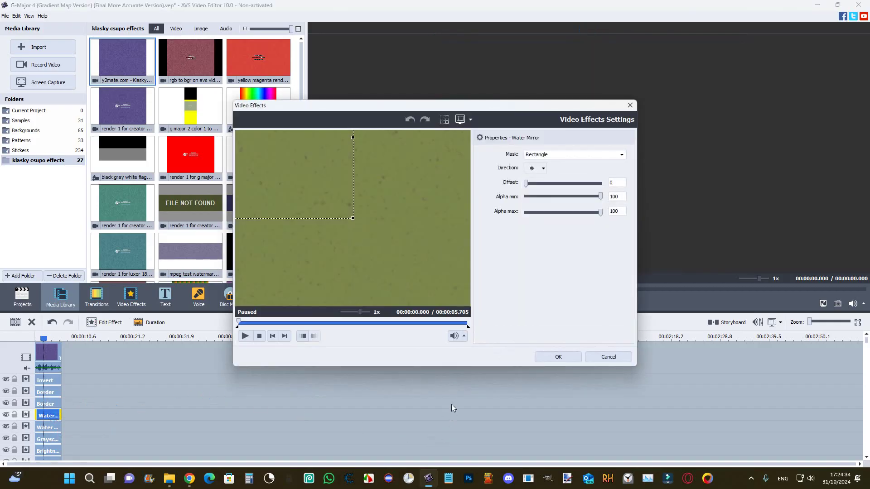
{"action": "left_click", "coordinate": [546, 358]}
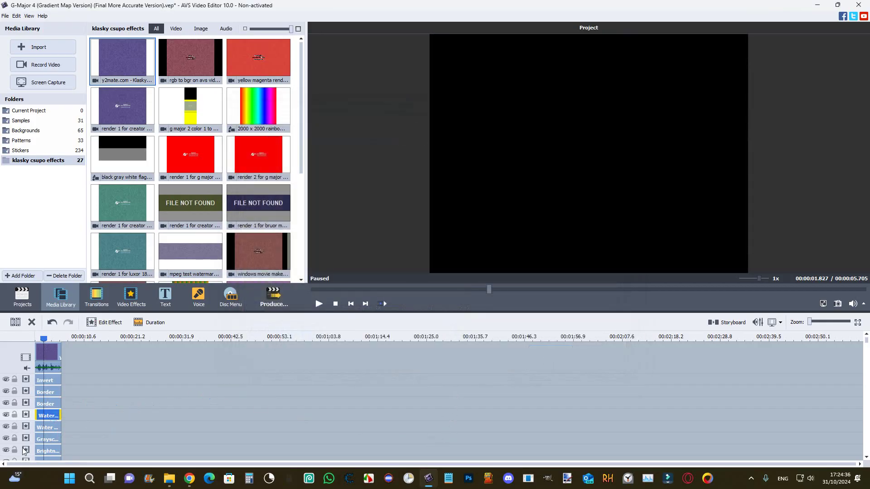
{"action": "left_click", "coordinate": [38, 426]}
{"action": "double_click", "coordinate": [38, 426]}
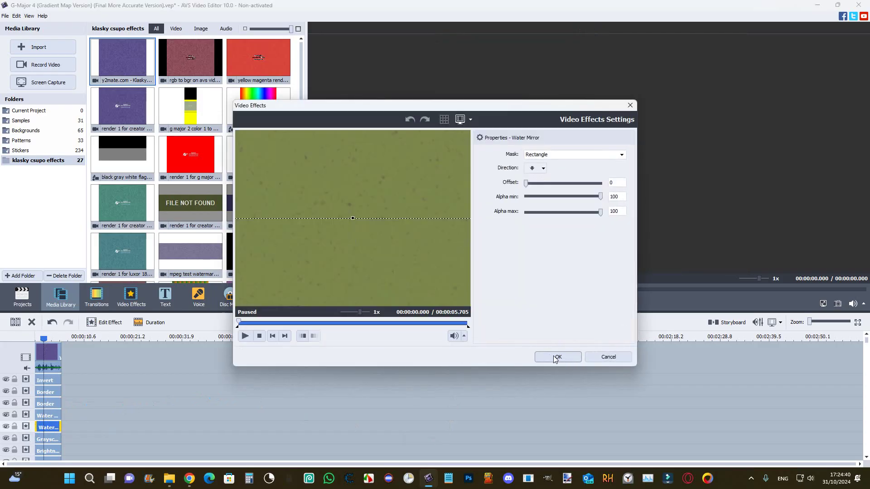
{"action": "left_click", "coordinate": [555, 357]}
Examine the Grayscale effect's mask area at about 1.8 seconds and the level of the Brightness effect below it
{"action": "scroll", "coordinate": [110, 400], "scroll_direction": "down", "scroll_amount": 2}
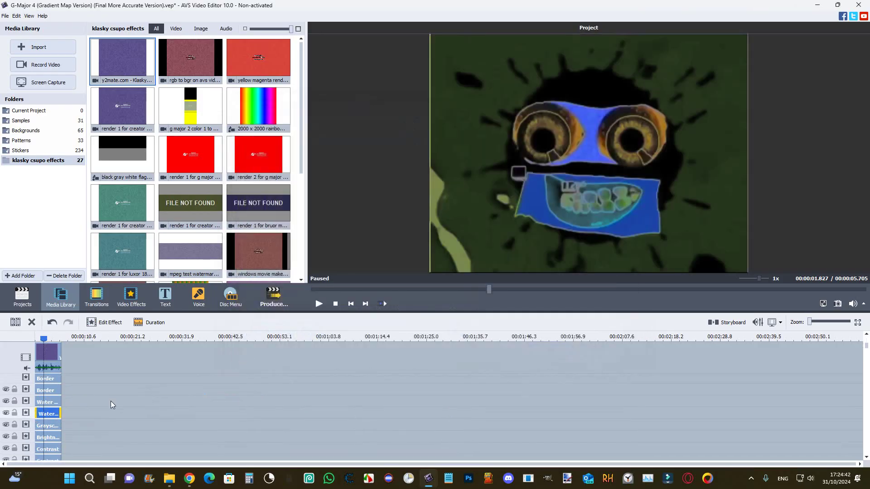
{"action": "right_click", "coordinate": [51, 406]}
{"action": "double_click", "coordinate": [49, 407]}
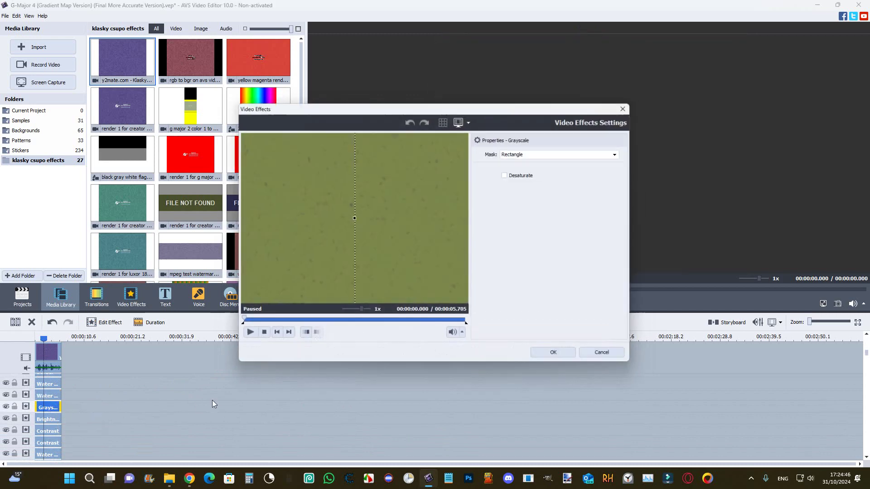
{"action": "left_click", "coordinate": [311, 323]}
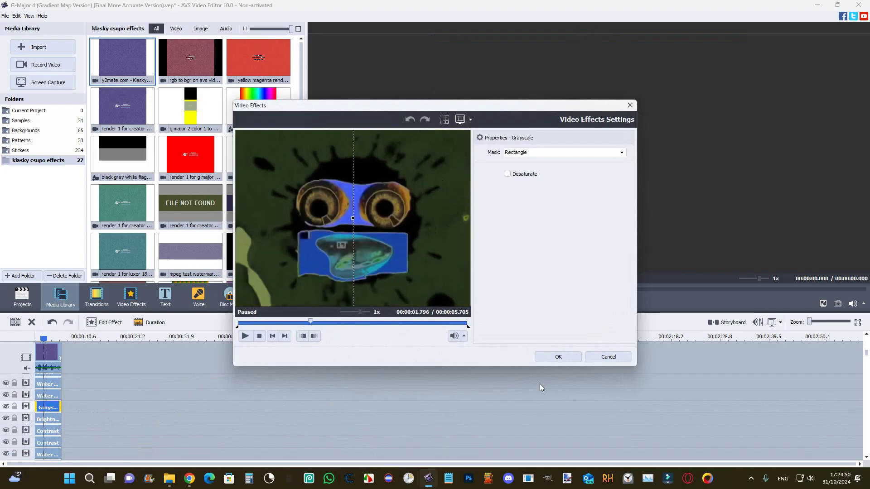
{"action": "left_click", "coordinate": [558, 356]}
{"action": "left_click", "coordinate": [45, 419]}
{"action": "double_click", "coordinate": [46, 419]}
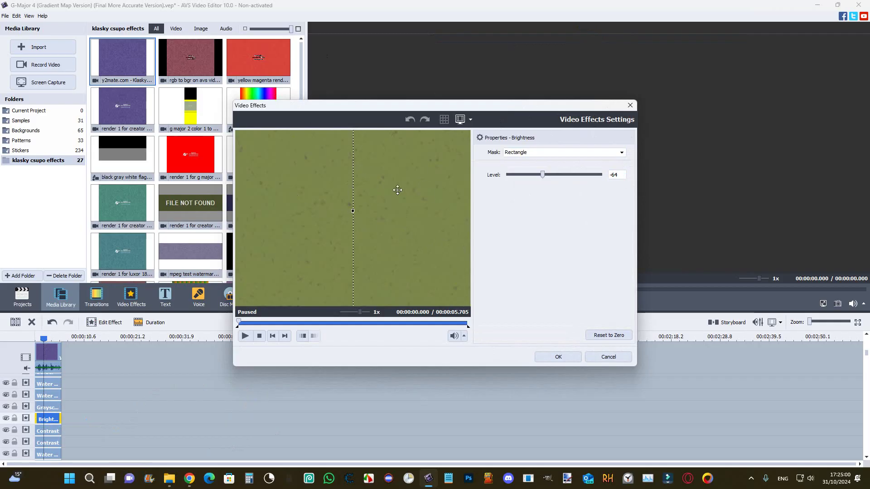
{"action": "left_click", "coordinate": [559, 357]}
Examine the mask and level settings of the two Contrast effects below the first Brightness effect
{"action": "left_click", "coordinate": [48, 431]}
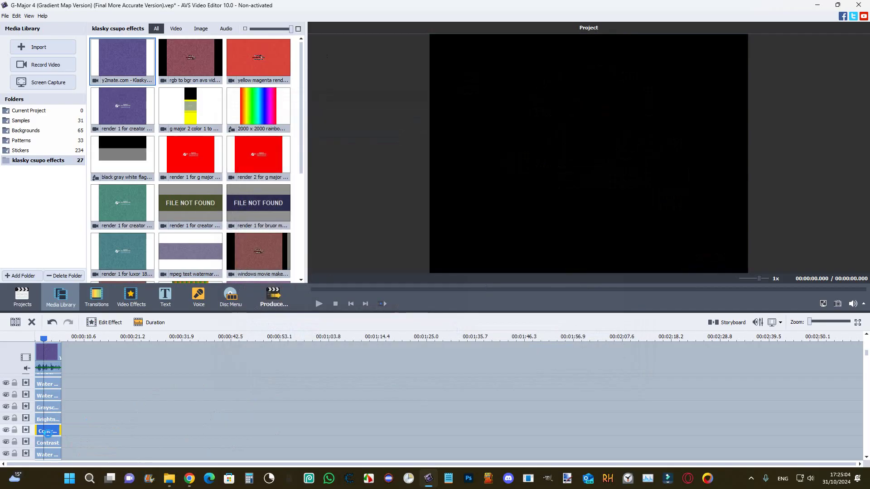
{"action": "double_click", "coordinate": [47, 430]}
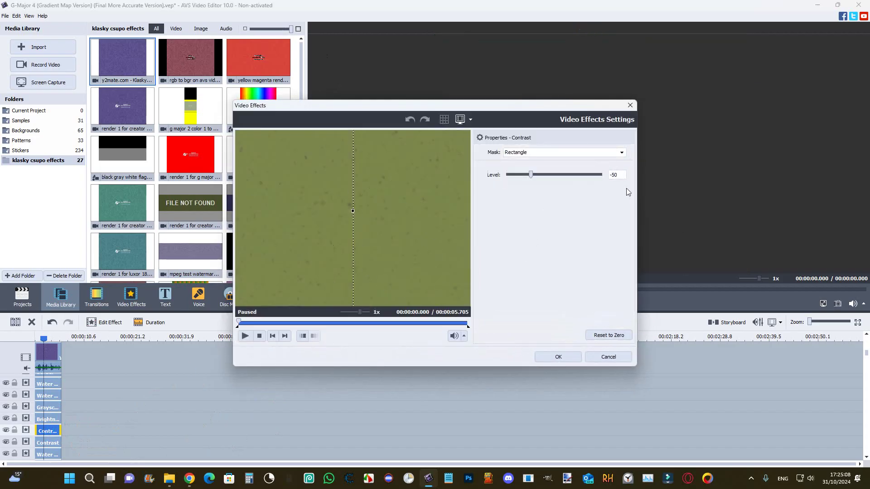
{"action": "left_click", "coordinate": [556, 358]}
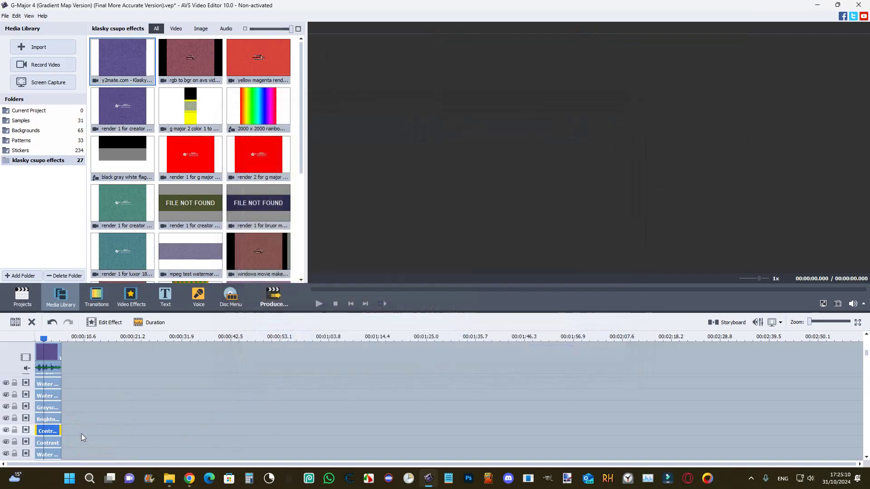
{"action": "left_click", "coordinate": [40, 442]}
{"action": "double_click", "coordinate": [40, 442]}
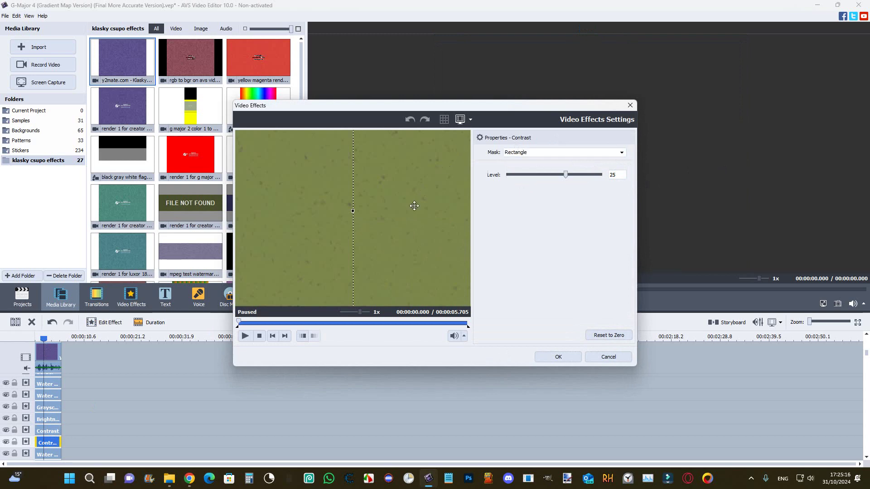
{"action": "left_click", "coordinate": [558, 357]}
Examine the settings of the third Water Mirror effect and the second Brightness effect on the timeline
{"action": "scroll", "coordinate": [199, 405], "scroll_direction": "down", "scroll_amount": 2}
{"action": "left_click", "coordinate": [40, 418]}
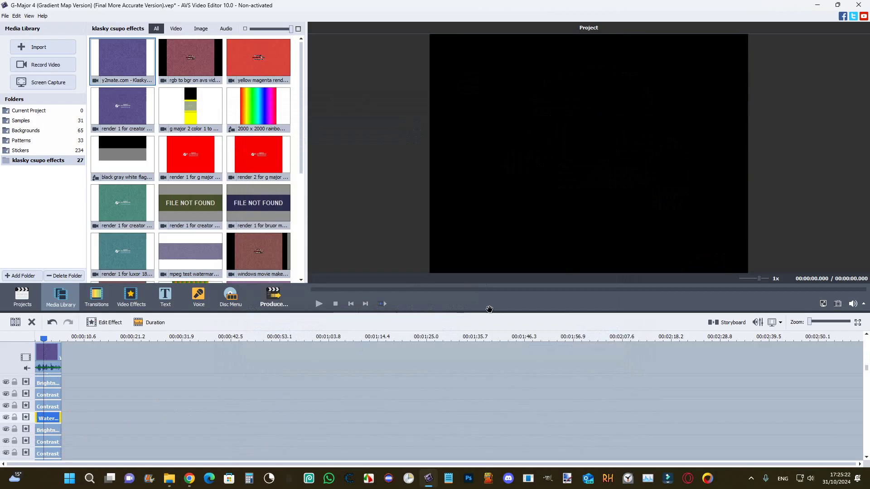
{"action": "left_click", "coordinate": [561, 359]}
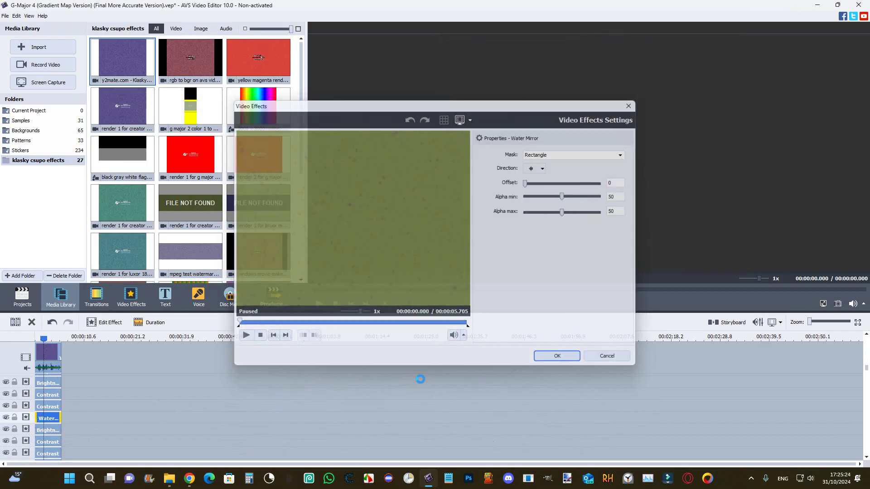
{"action": "left_click", "coordinate": [50, 431]}
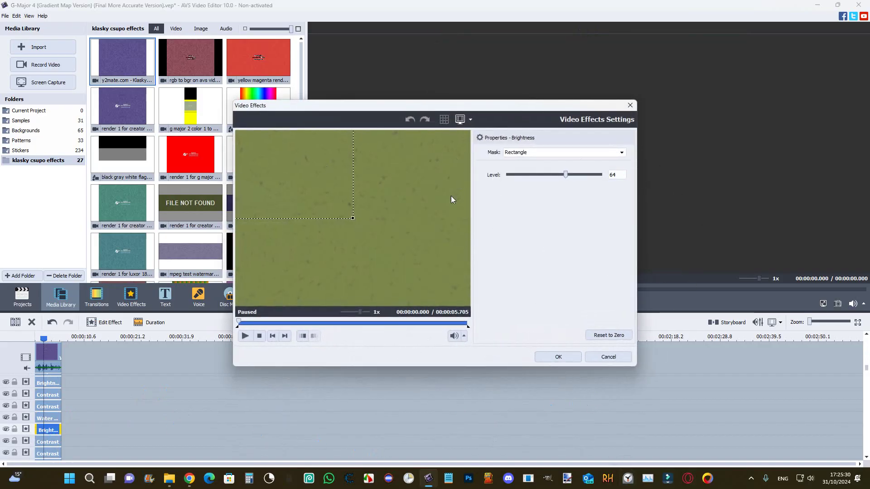
{"action": "left_click", "coordinate": [558, 357]}
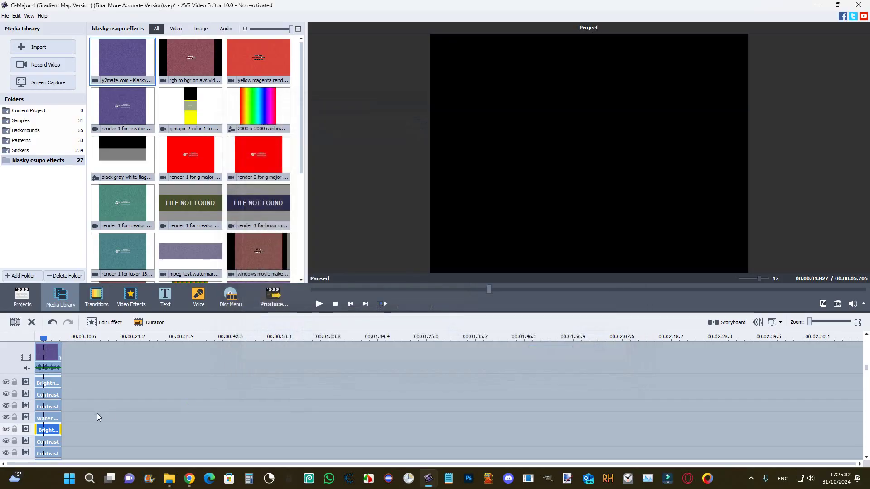
Examine the mask and level settings of the two Contrast effects below the second Brightness effect
{"action": "scroll", "coordinate": [99, 416], "scroll_direction": "down", "scroll_amount": 2}
{"action": "left_click", "coordinate": [48, 415]}
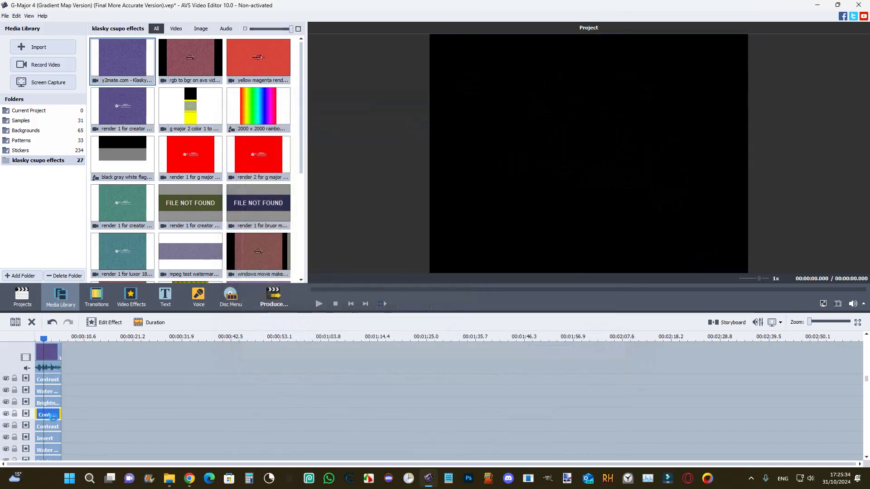
{"action": "double_click", "coordinate": [53, 416]}
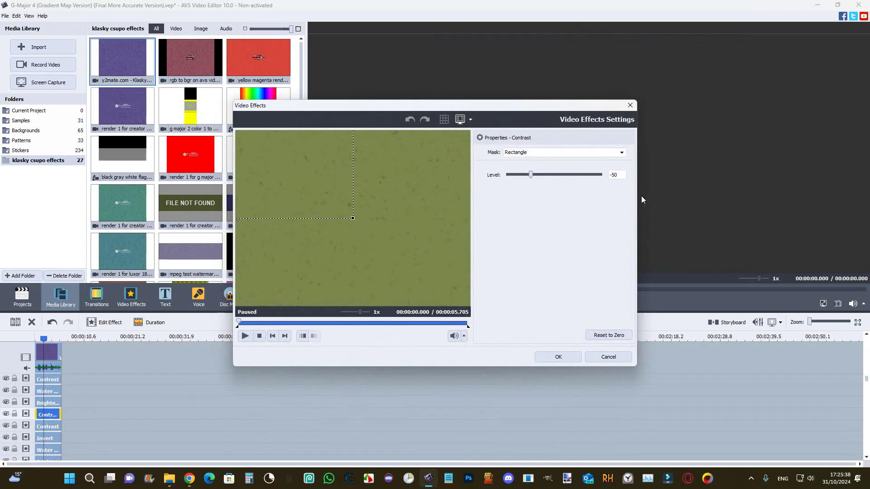
{"action": "left_click", "coordinate": [558, 357]}
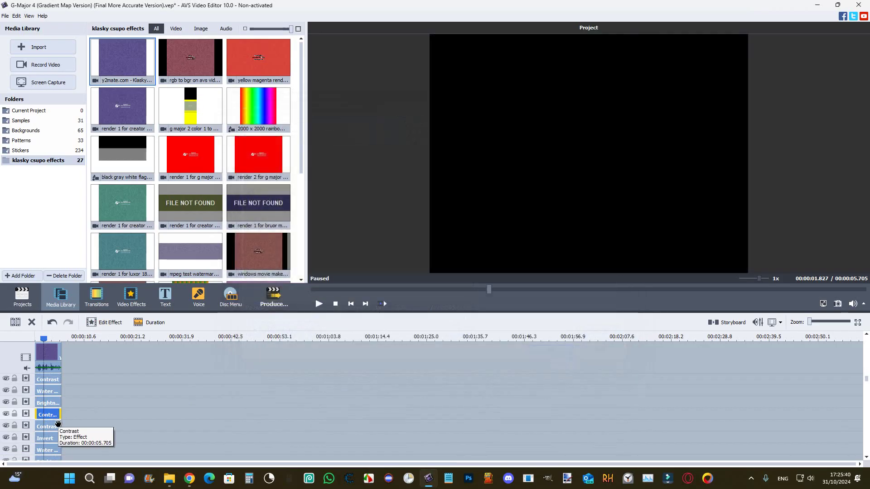
{"action": "left_click", "coordinate": [53, 426]}
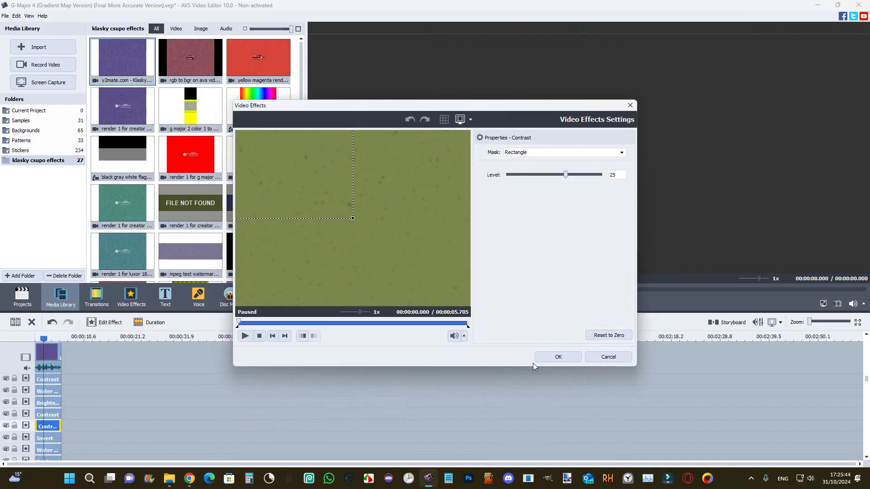
{"action": "left_click", "coordinate": [558, 357]}
Examine the mask of the second Invert effect and the settings of the Water Mirror below it, previewing the latter at about 1.4 seconds
{"action": "mouse_move", "coordinate": [169, 478]}
{"action": "scroll", "coordinate": [136, 376], "scroll_direction": "down", "scroll_amount": 3}
{"action": "left_click", "coordinate": [44, 402]}
{"action": "double_click", "coordinate": [44, 402]}
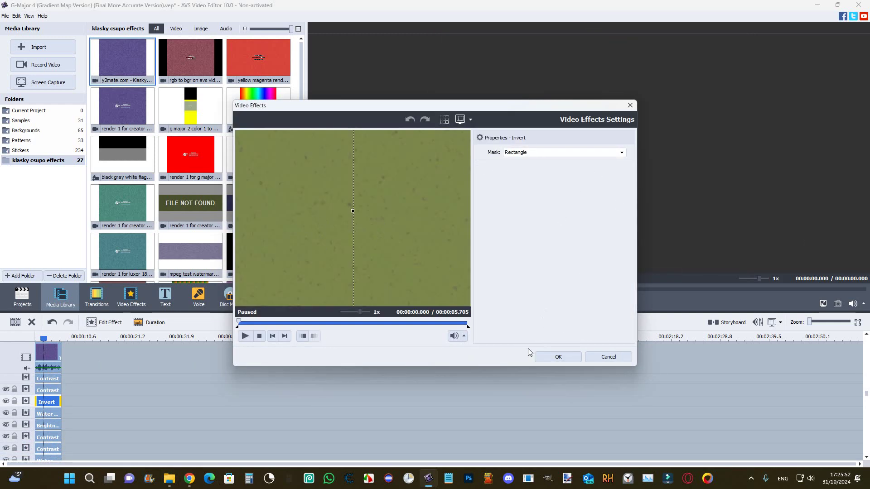
{"action": "left_click", "coordinate": [558, 357]}
{"action": "left_click", "coordinate": [42, 412]}
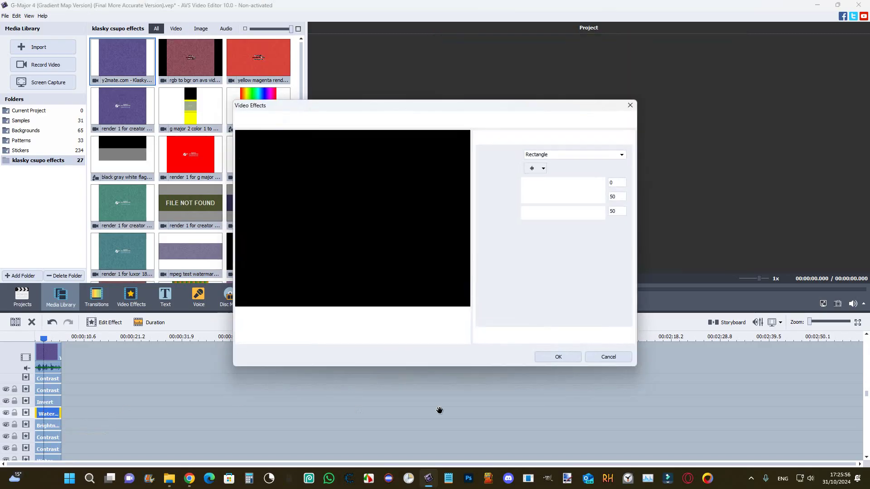
{"action": "left_click", "coordinate": [296, 322]}
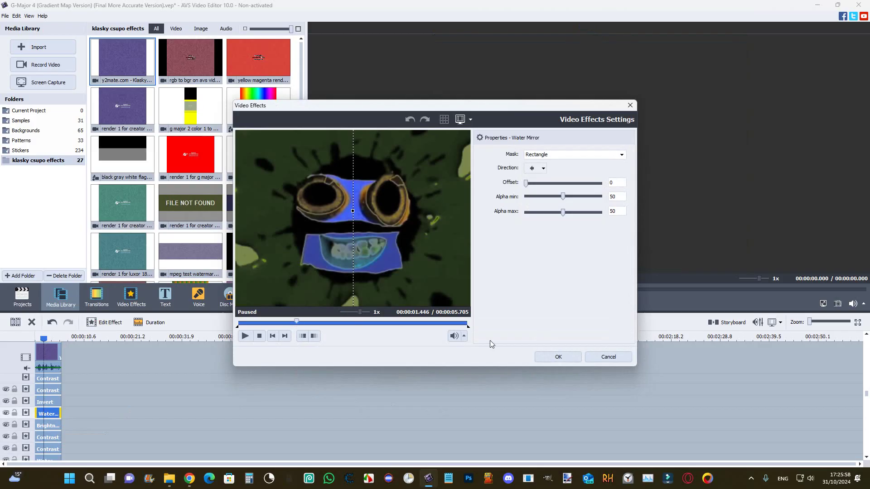
{"action": "left_click", "coordinate": [548, 357]}
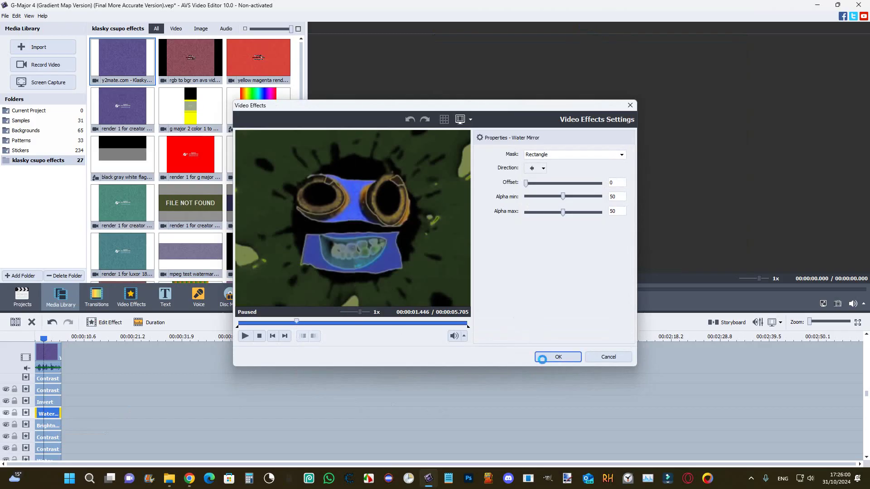
Examine the level settings of the third Brightness effect and the two Contrast effects below it
{"action": "left_click", "coordinate": [51, 424]}
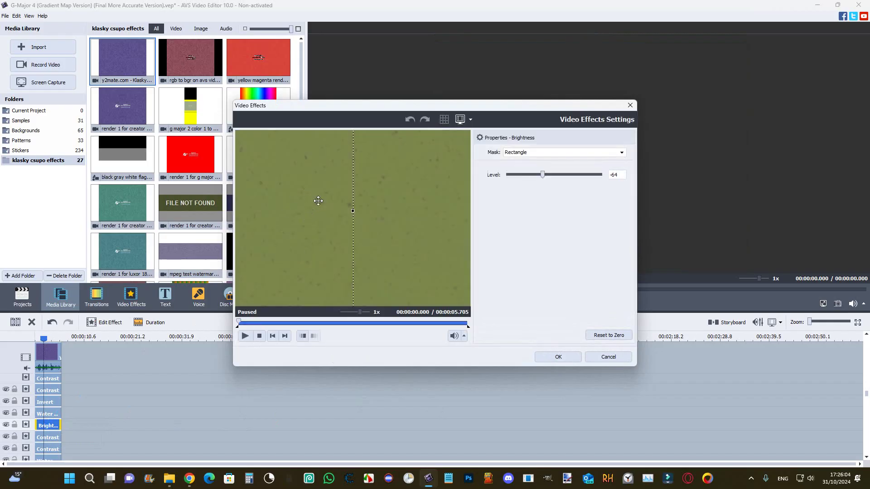
{"action": "left_click", "coordinate": [554, 358]}
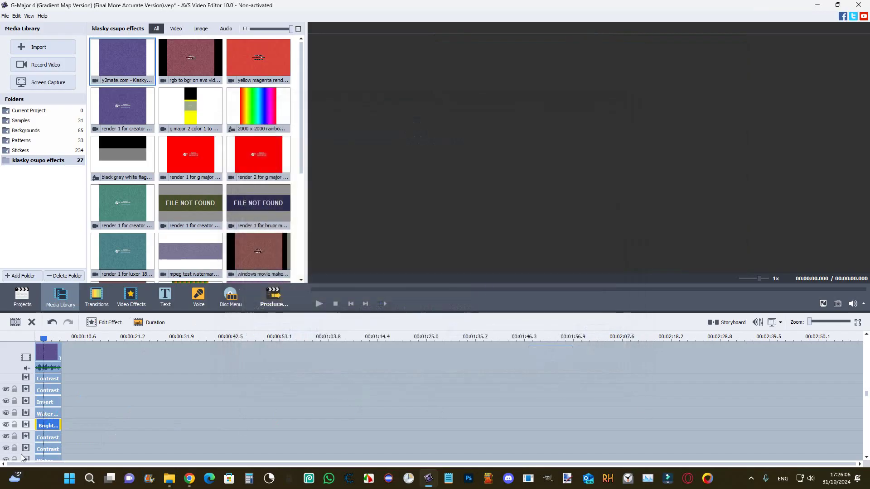
{"action": "double_click", "coordinate": [44, 437]}
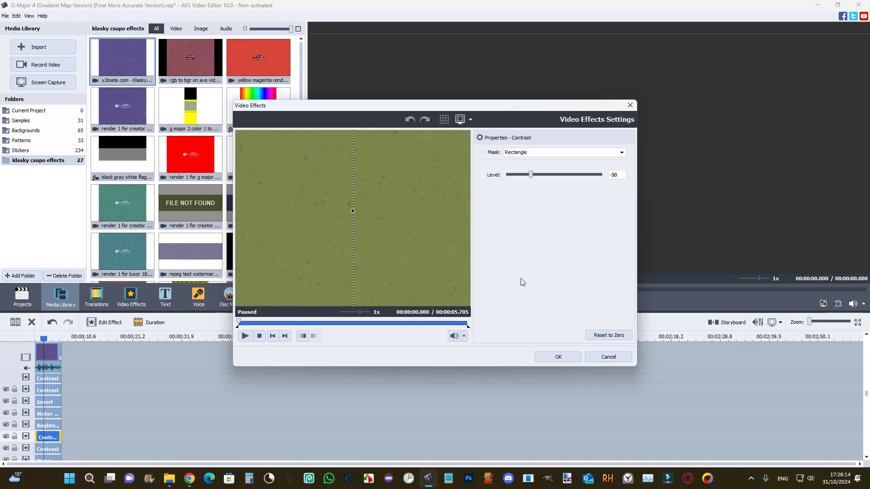
{"action": "left_click", "coordinate": [574, 358]}
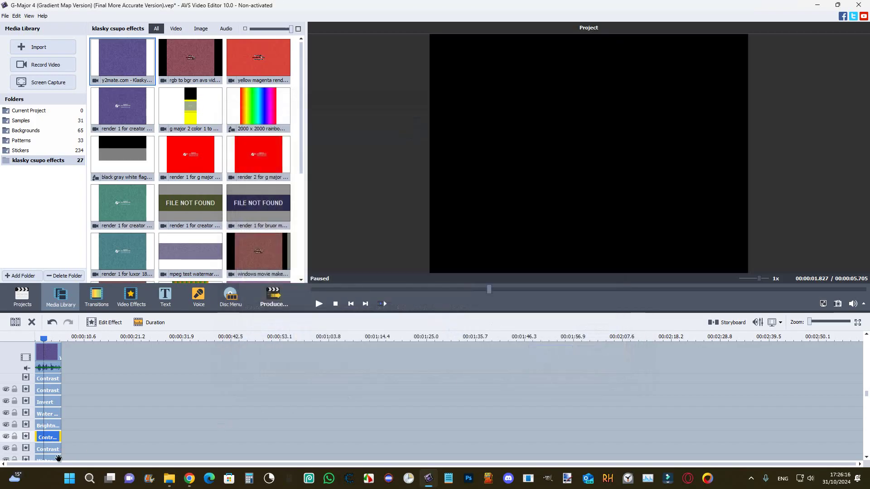
{"action": "left_click", "coordinate": [46, 447]}
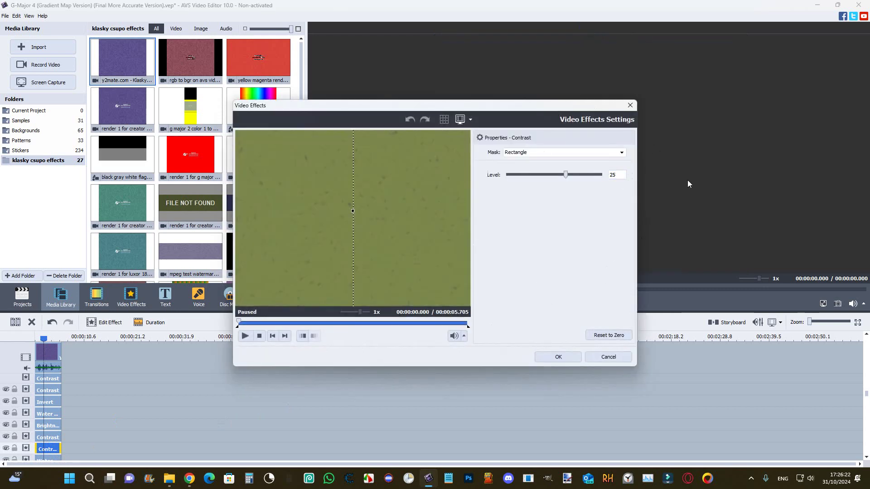
{"action": "left_click", "coordinate": [558, 356]}
Examine the mask, direction, offset and alpha settings of the last Water Mirror effect on the timeline
{"action": "scroll", "coordinate": [300, 409], "scroll_direction": "down", "scroll_amount": 2}
{"action": "left_click", "coordinate": [47, 434]}
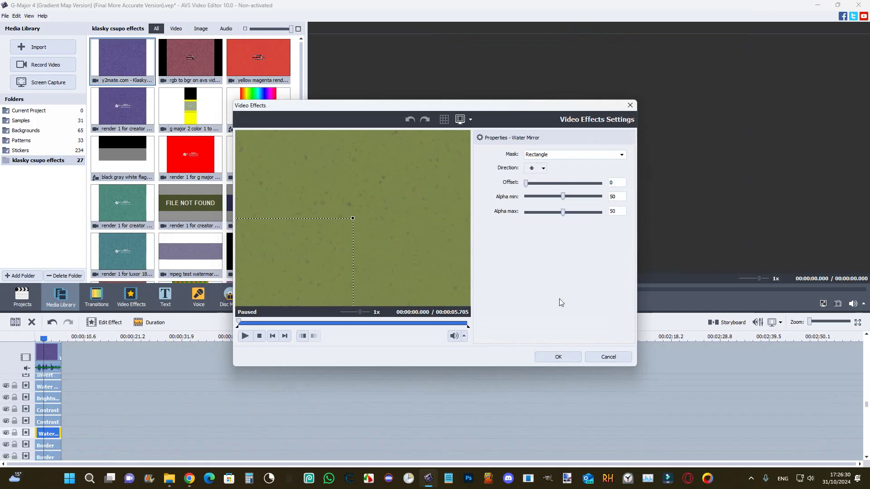
{"action": "left_click", "coordinate": [558, 358]}
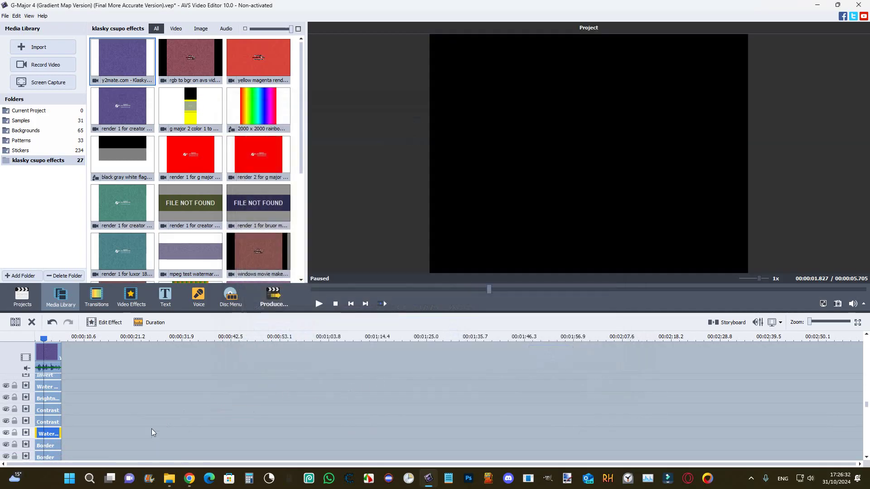
Examine the size and type settings of the two Border effects at the end of the effect stack
{"action": "scroll", "coordinate": [127, 437], "scroll_direction": "down", "scroll_amount": 1}
{"action": "left_click", "coordinate": [47, 423]}
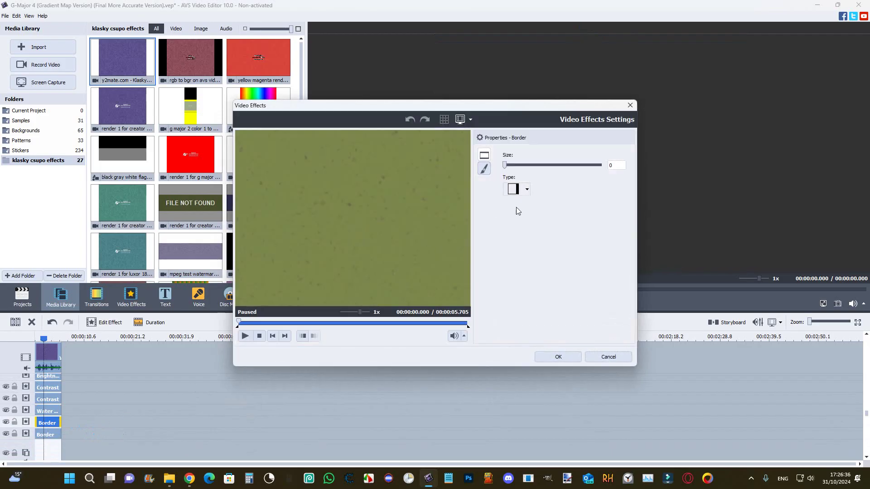
{"action": "left_click", "coordinate": [554, 355]}
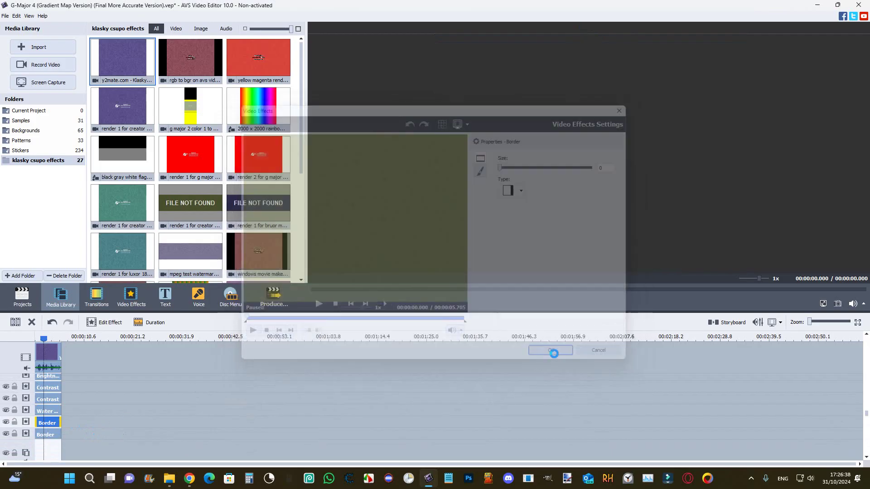
{"action": "left_click", "coordinate": [44, 435]}
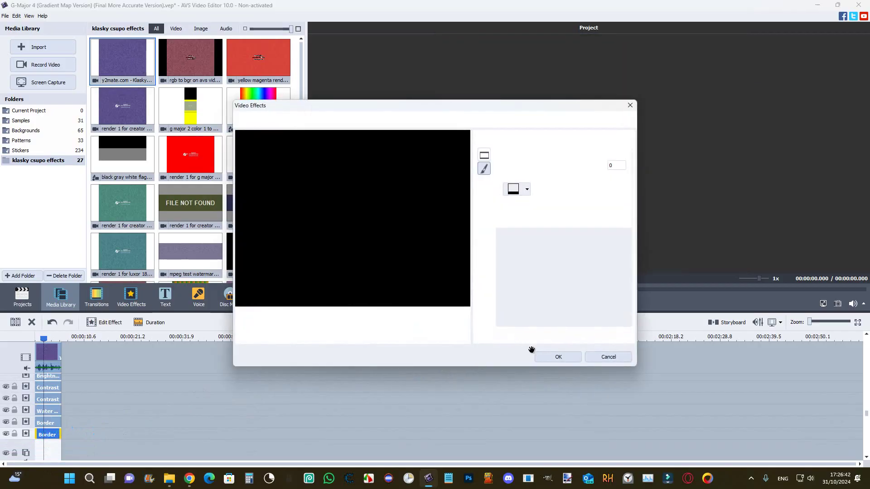
{"action": "left_click", "coordinate": [553, 355]}
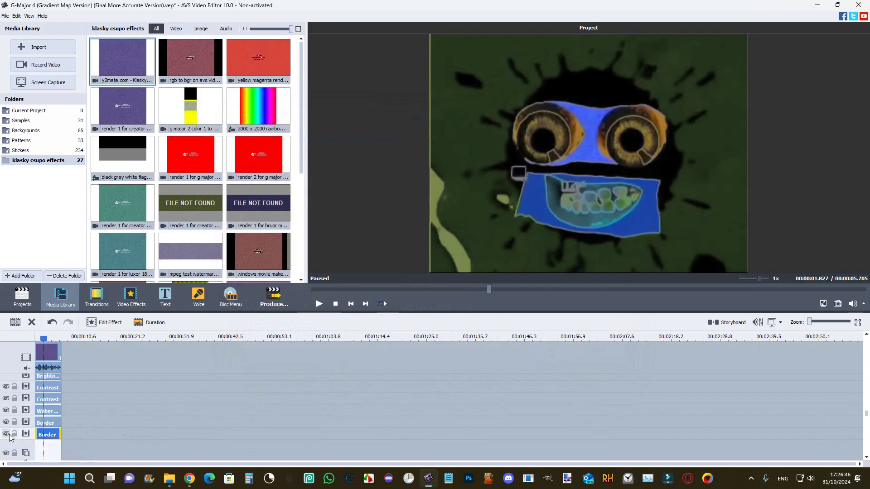
Disable the last two Border lines, the last Water Mirror line and the two Contrast lines above them, previewing the result
{"action": "left_click", "coordinate": [6, 435]}
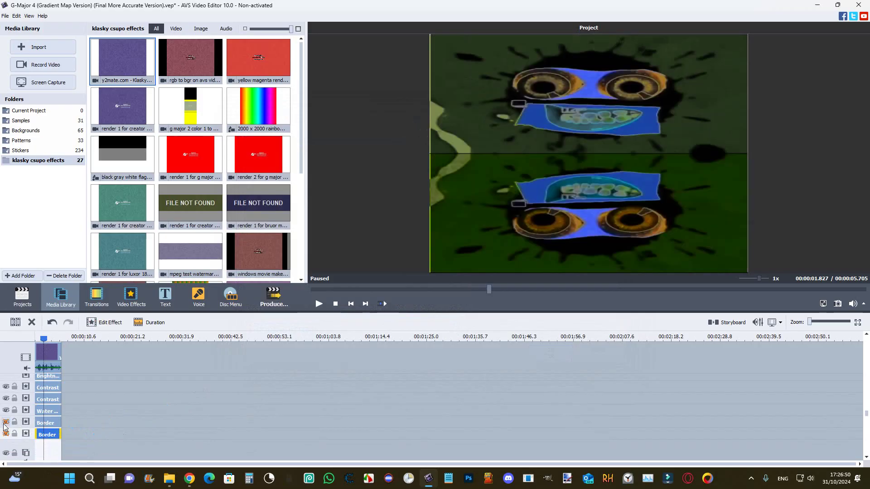
{"action": "left_click", "coordinate": [6, 423]}
{"action": "left_click", "coordinate": [5, 410]}
{"action": "left_click", "coordinate": [6, 399]}
{"action": "left_click", "coordinate": [7, 388]}
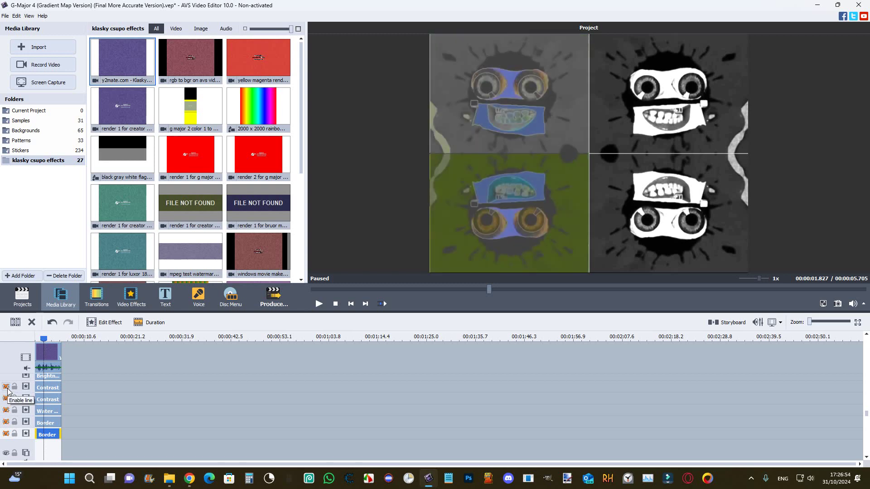
Disable the third Brightness, fourth Water Mirror and second Invert lines, previewing the frame without them
{"action": "scroll", "coordinate": [8, 399], "scroll_direction": "up", "scroll_amount": 1}
{"action": "left_click", "coordinate": [7, 384]}
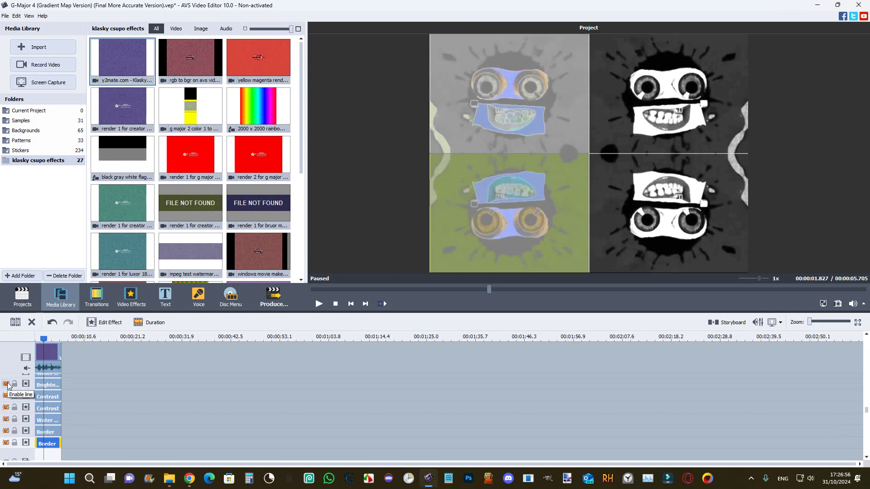
{"action": "scroll", "coordinate": [8, 386], "scroll_direction": "up", "scroll_amount": 2}
{"action": "left_click", "coordinate": [8, 390]}
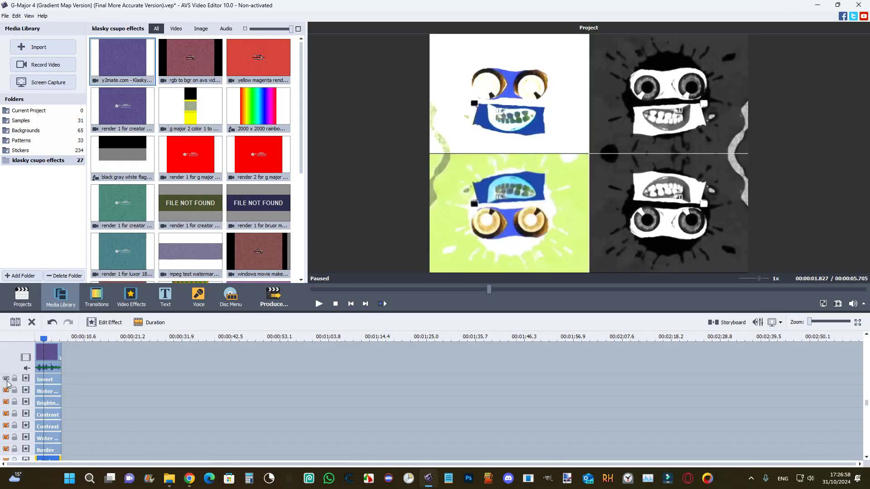
{"action": "left_click", "coordinate": [7, 383]}
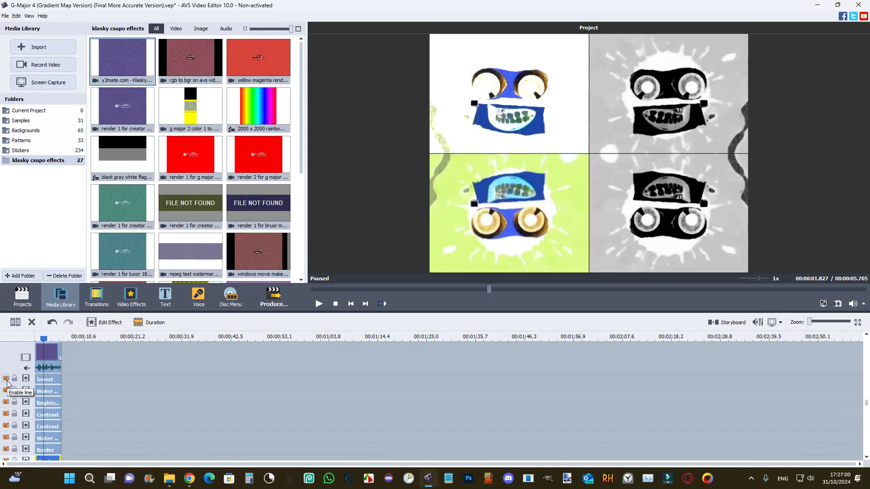
Disable the two Contrast lines above the second Invert, the second Brightness line and the third Water Mirror line
{"action": "scroll", "coordinate": [7, 384], "scroll_direction": "up", "scroll_amount": 2}
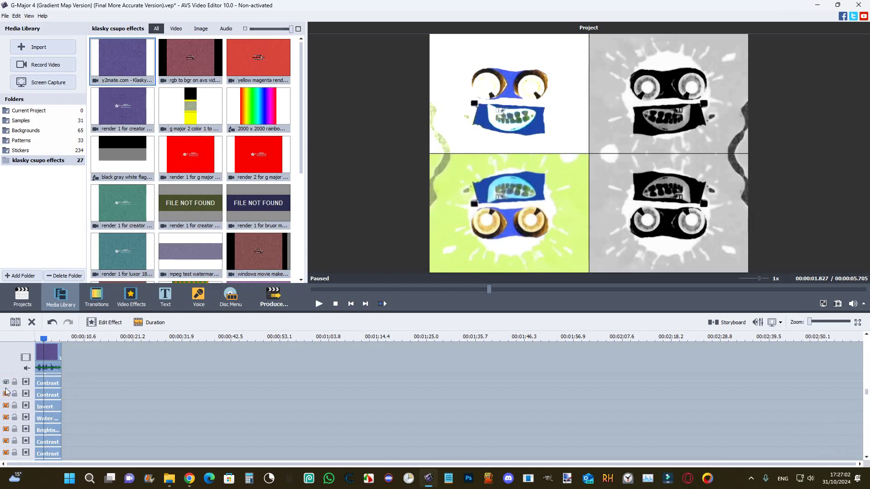
{"action": "left_click", "coordinate": [7, 385]}
{"action": "scroll", "coordinate": [6, 386], "scroll_direction": "up", "scroll_amount": 2}
{"action": "left_click", "coordinate": [6, 386]}
{"action": "scroll", "coordinate": [8, 397], "scroll_direction": "up", "scroll_amount": 1}
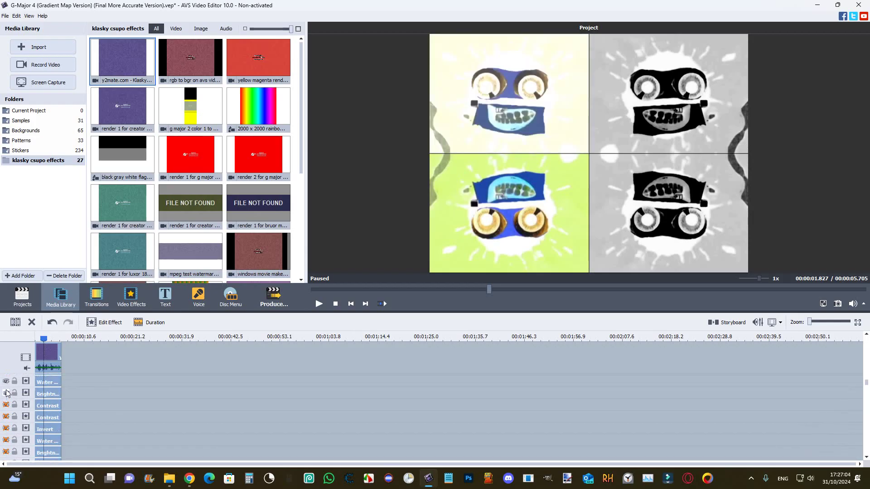
{"action": "left_click", "coordinate": [6, 393]}
{"action": "left_click", "coordinate": [6, 384]}
Disable the first pair of Contrast lines, the first Brightness line and the Grayscale line
{"action": "scroll", "coordinate": [7, 387], "scroll_direction": "up", "scroll_amount": 2}
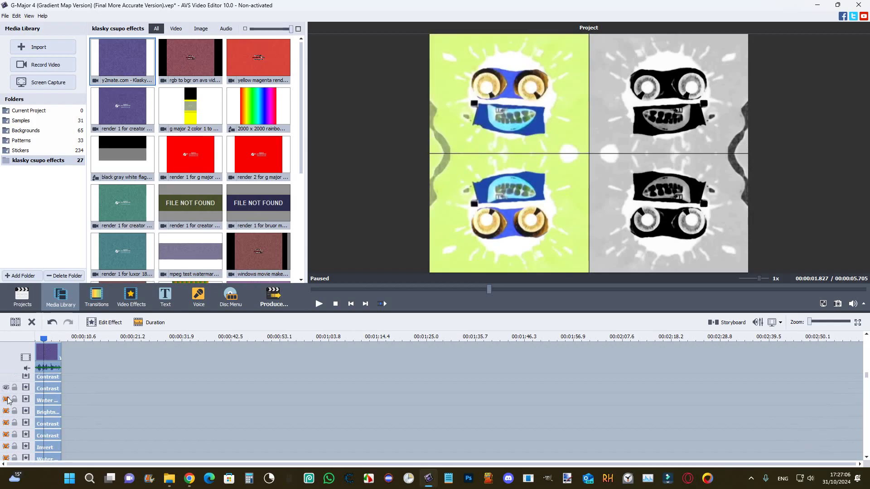
{"action": "left_click", "coordinate": [7, 388]}
{"action": "scroll", "coordinate": [7, 392], "scroll_direction": "up", "scroll_amount": 2}
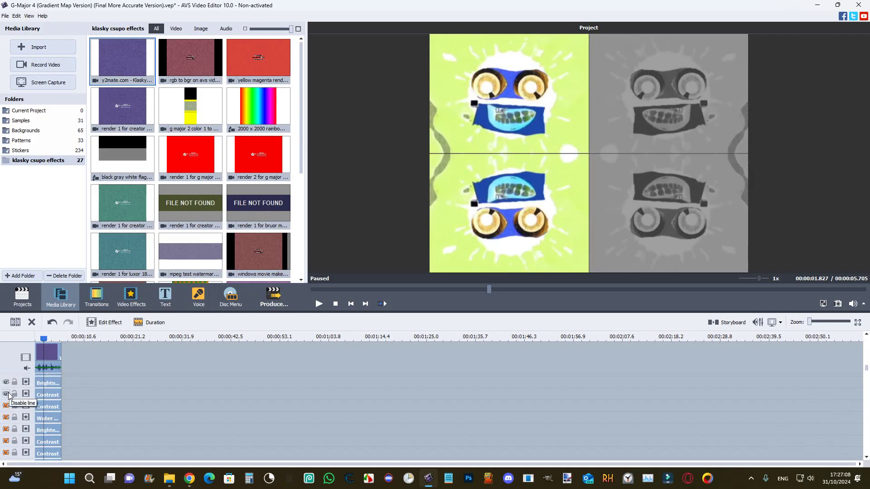
{"action": "left_click", "coordinate": [6, 394]}
{"action": "scroll", "coordinate": [6, 397], "scroll_direction": "up", "scroll_amount": 2}
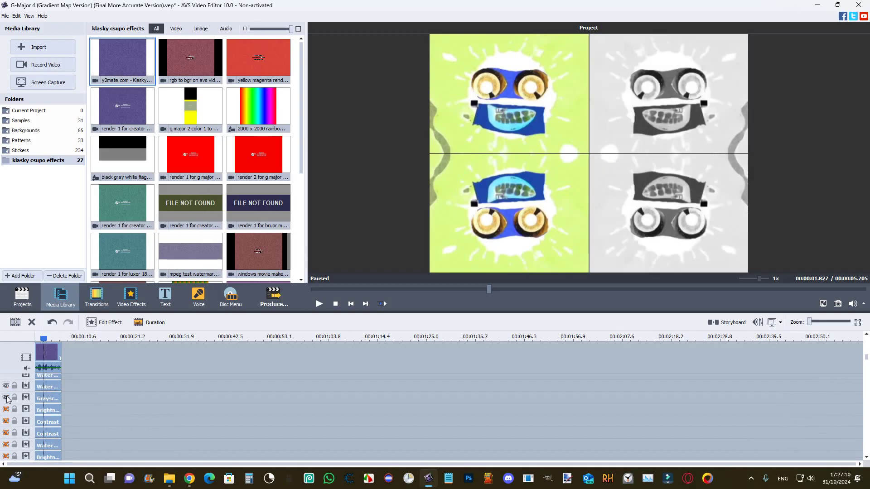
{"action": "left_click", "coordinate": [6, 399]}
Disable the first two Water Mirror lines, the first two Border lines and the first Invert line
{"action": "scroll", "coordinate": [6, 400], "scroll_direction": "up", "scroll_amount": 1}
{"action": "left_click", "coordinate": [6, 401]}
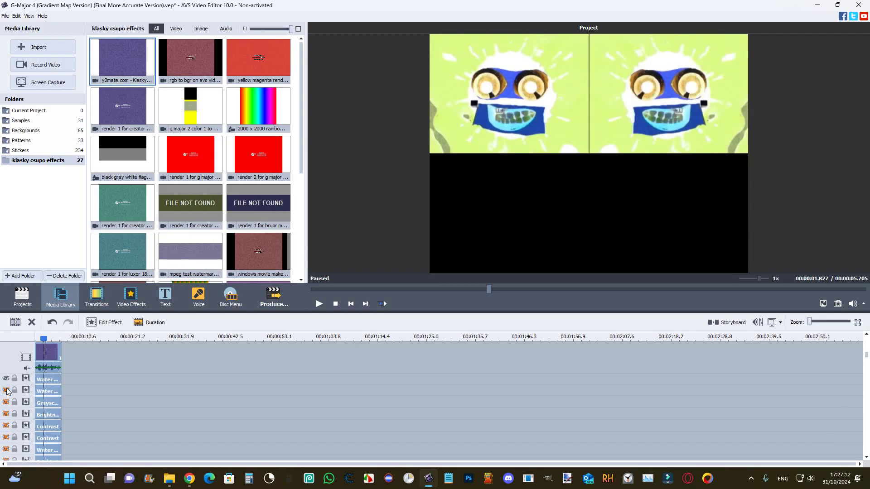
{"action": "scroll", "coordinate": [10, 400], "scroll_direction": "up", "scroll_amount": 1}
{"action": "left_click", "coordinate": [6, 392]}
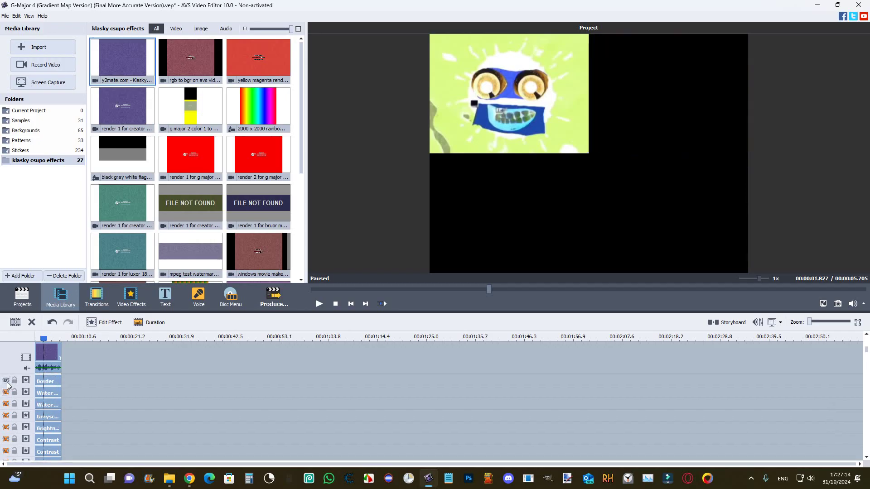
{"action": "left_click", "coordinate": [6, 385]}
{"action": "scroll", "coordinate": [7, 387], "scroll_direction": "up", "scroll_amount": 2}
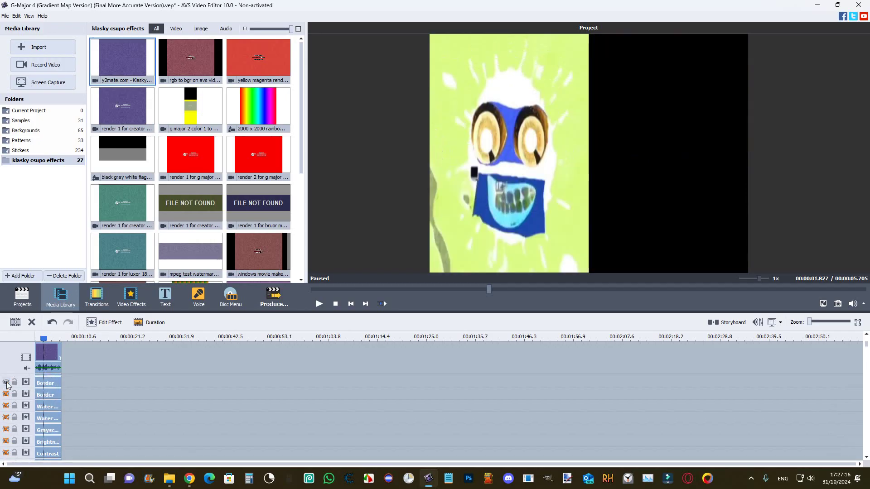
{"action": "left_click", "coordinate": [7, 392]}
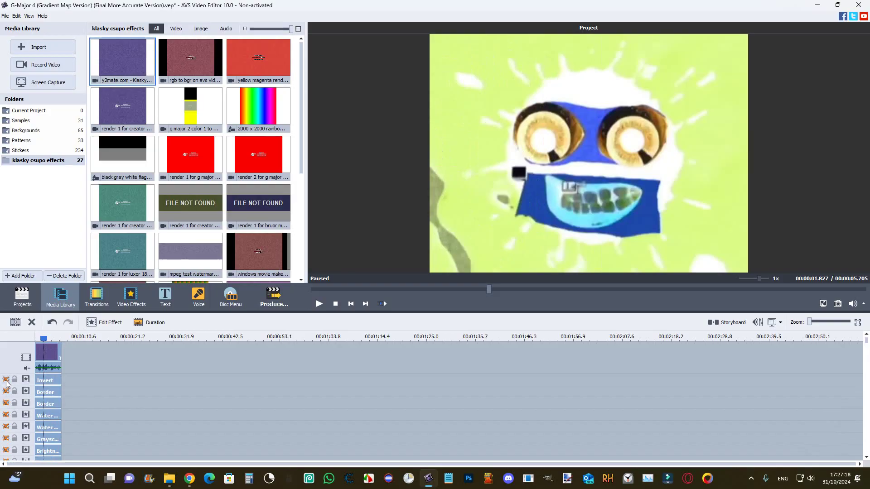
Re-enable the first Invert line, the first two Border lines and the first two Water Mirror lines, previewing the build-up
{"action": "left_click", "coordinate": [6, 380]}
{"action": "left_click", "coordinate": [7, 391]}
{"action": "left_click", "coordinate": [6, 403]}
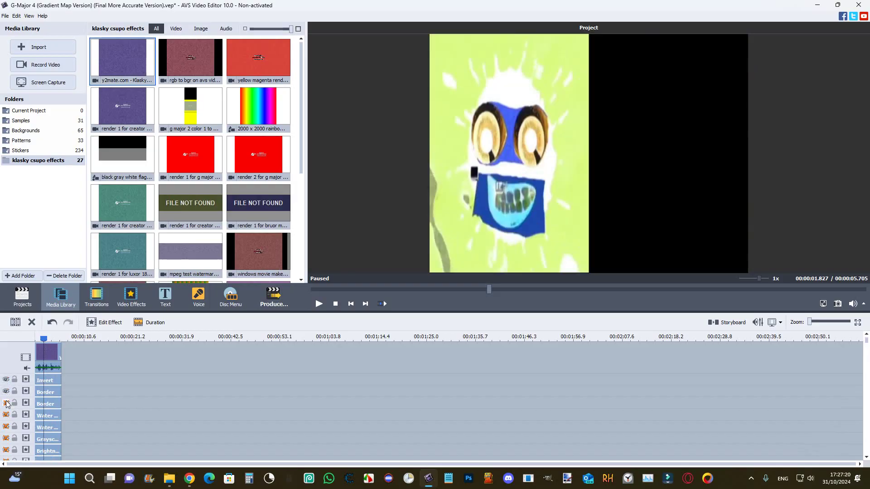
{"action": "left_click", "coordinate": [7, 415]}
{"action": "left_click", "coordinate": [6, 427]}
Re-enable the Grayscale line, the first Brightness line and the two Contrast lines below it
{"action": "left_click", "coordinate": [6, 438]}
{"action": "left_click", "coordinate": [5, 450]}
{"action": "scroll", "coordinate": [7, 446], "scroll_direction": "down", "scroll_amount": 1}
{"action": "left_click", "coordinate": [6, 439]}
{"action": "scroll", "coordinate": [8, 441], "scroll_direction": "down", "scroll_amount": 1}
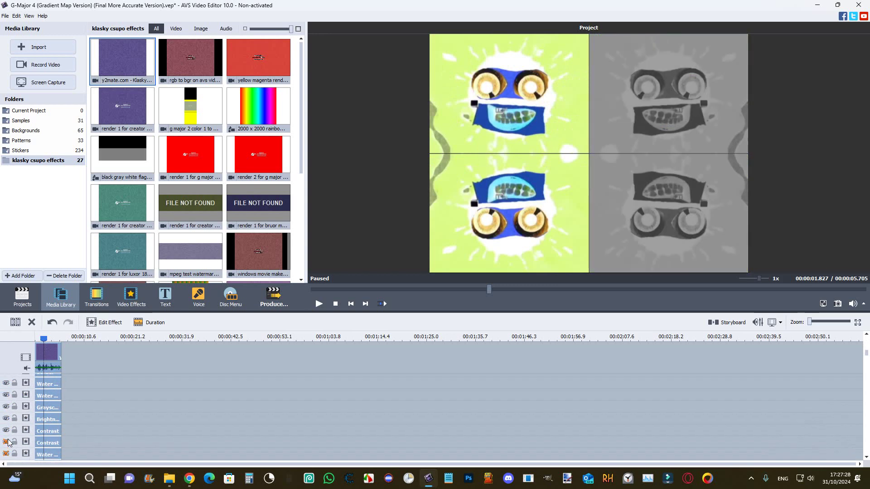
{"action": "left_click", "coordinate": [6, 438]}
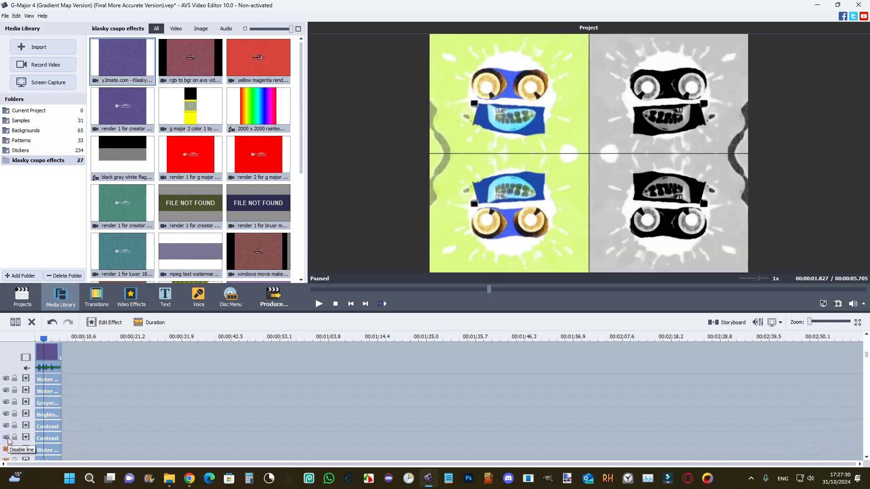
Re-enable the third Water Mirror line, the second Brightness line and the two Contrast lines below it
{"action": "left_click", "coordinate": [6, 450]}
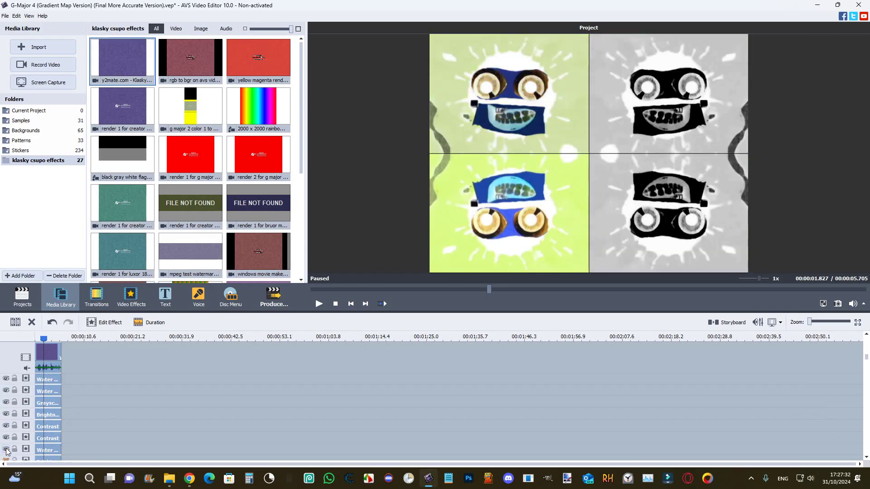
{"action": "scroll", "coordinate": [6, 450], "scroll_direction": "down", "scroll_amount": 1}
{"action": "left_click", "coordinate": [6, 450]}
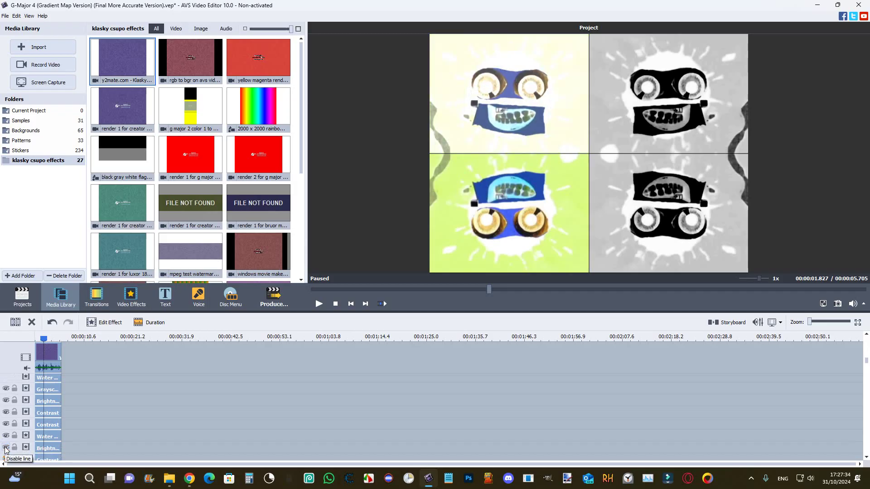
{"action": "scroll", "coordinate": [6, 450], "scroll_direction": "down", "scroll_amount": 2}
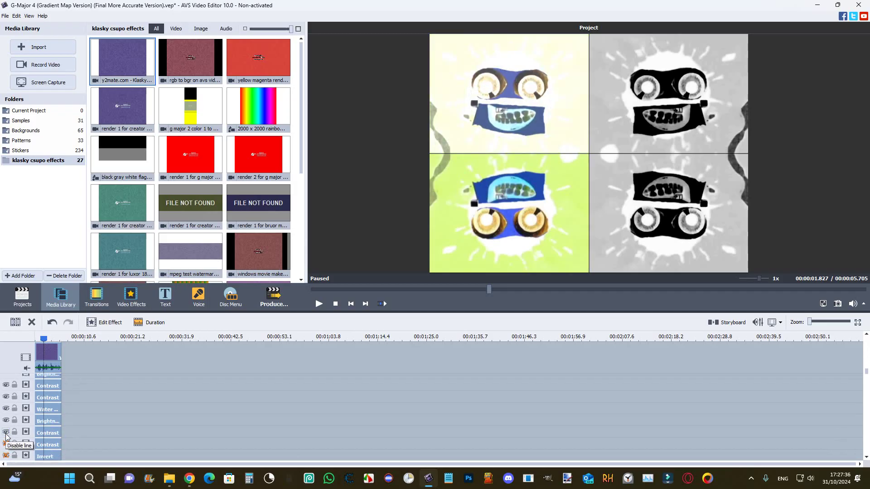
{"action": "left_click", "coordinate": [6, 434]}
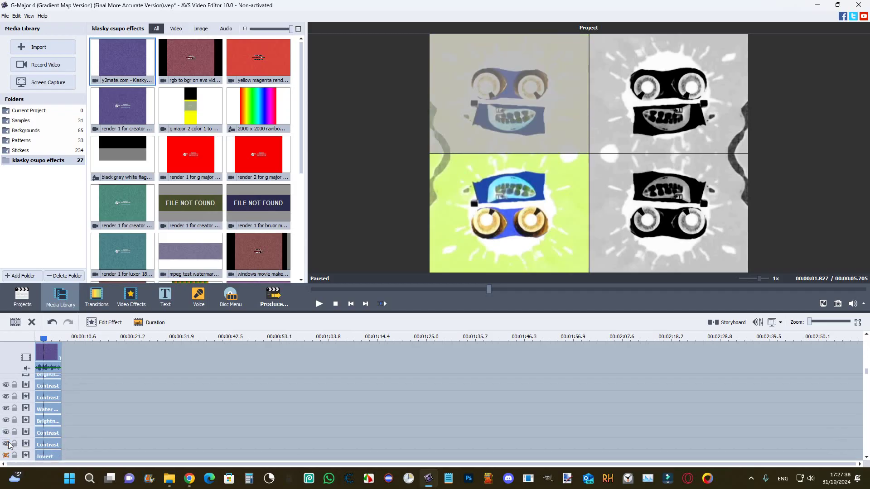
{"action": "left_click", "coordinate": [8, 444]}
Re-enable the second Invert, fourth Water Mirror and third Brightness lines and the two Contrast lines below them
{"action": "scroll", "coordinate": [8, 443], "scroll_direction": "down", "scroll_amount": 1}
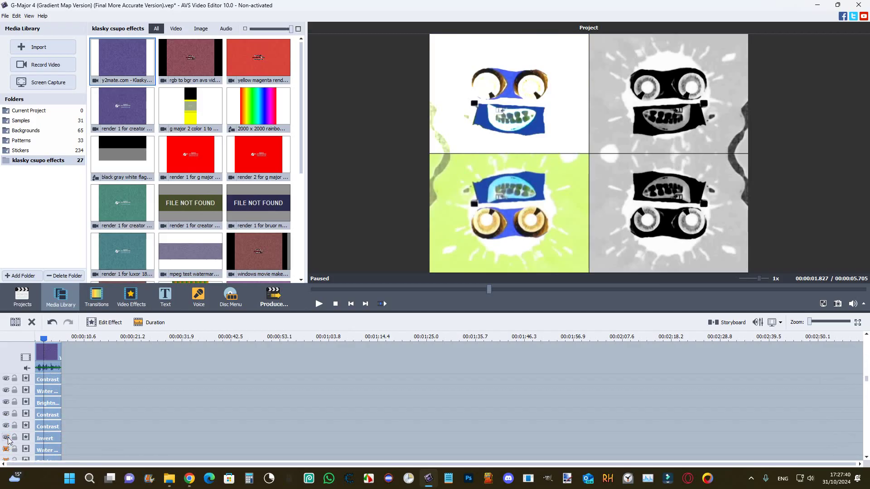
{"action": "left_click", "coordinate": [7, 438]}
{"action": "left_click", "coordinate": [7, 449]}
{"action": "scroll", "coordinate": [7, 449], "scroll_direction": "down", "scroll_amount": 2}
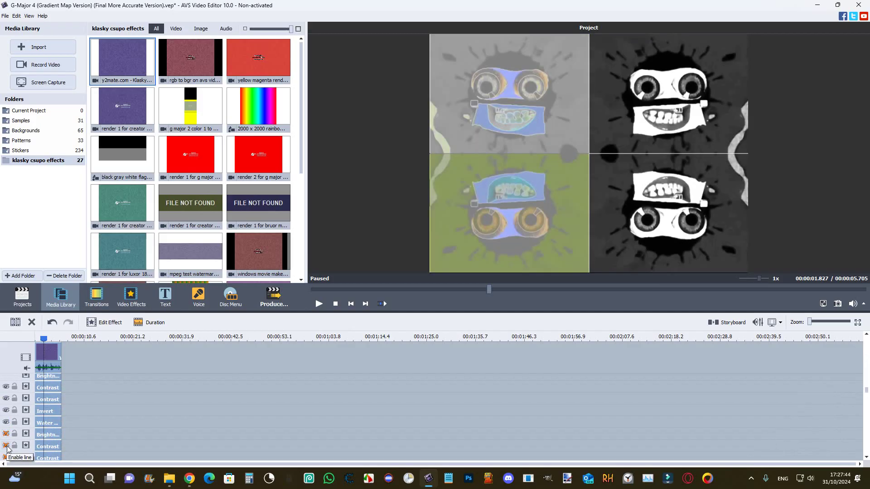
{"action": "left_click", "coordinate": [6, 433]}
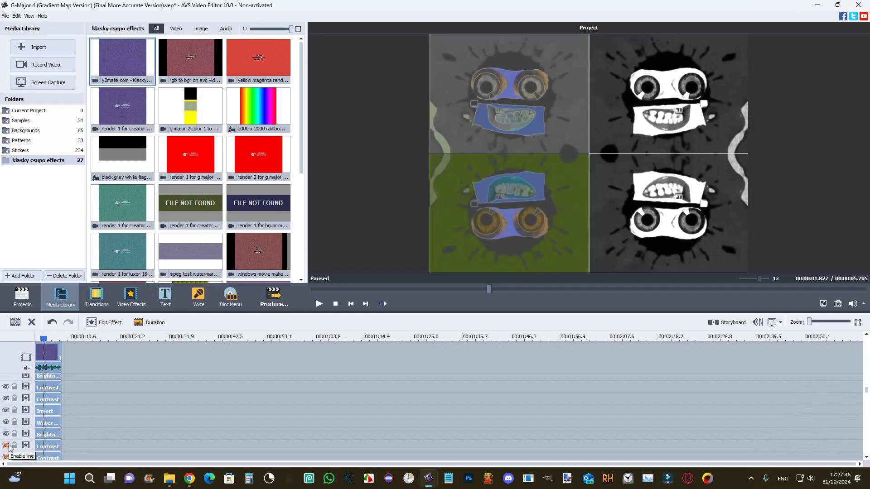
{"action": "left_click", "coordinate": [9, 446]}
{"action": "scroll", "coordinate": [8, 447], "scroll_direction": "down", "scroll_amount": 1}
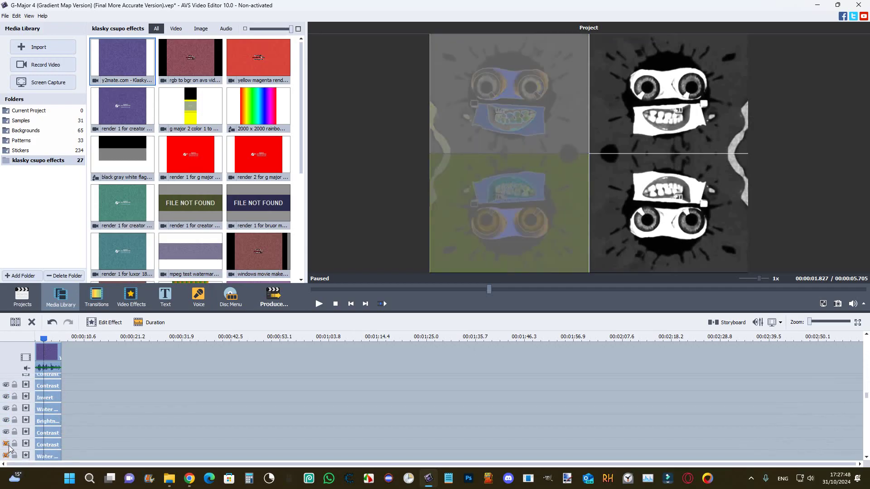
{"action": "left_click", "coordinate": [8, 447]}
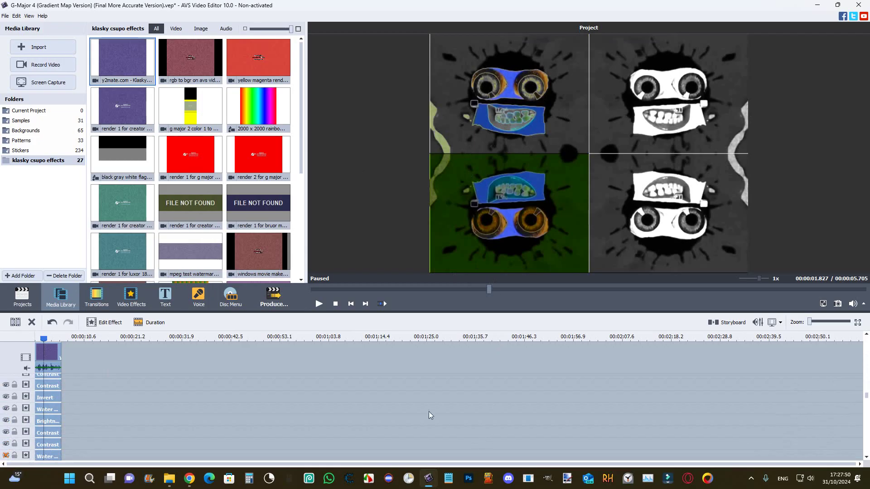
Re-enable the last Water Mirror line and the last two Border lines
{"action": "scroll", "coordinate": [226, 394], "scroll_direction": "down", "scroll_amount": 2}
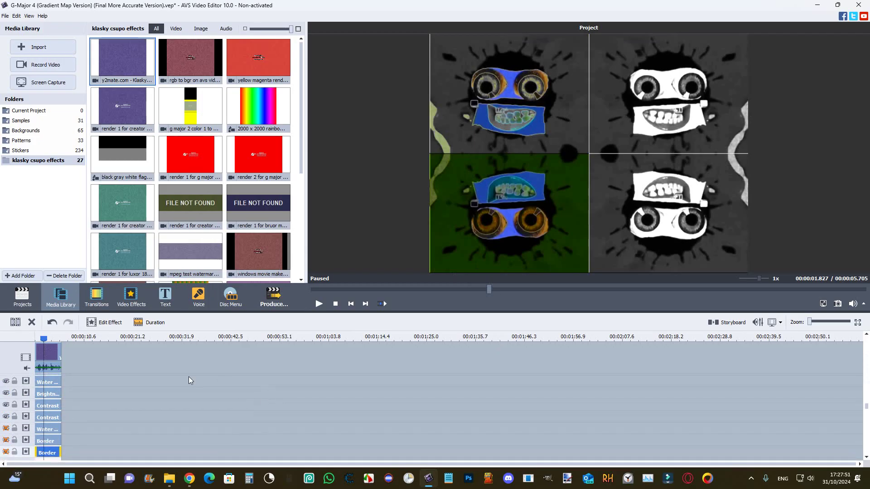
{"action": "left_click", "coordinate": [5, 429]}
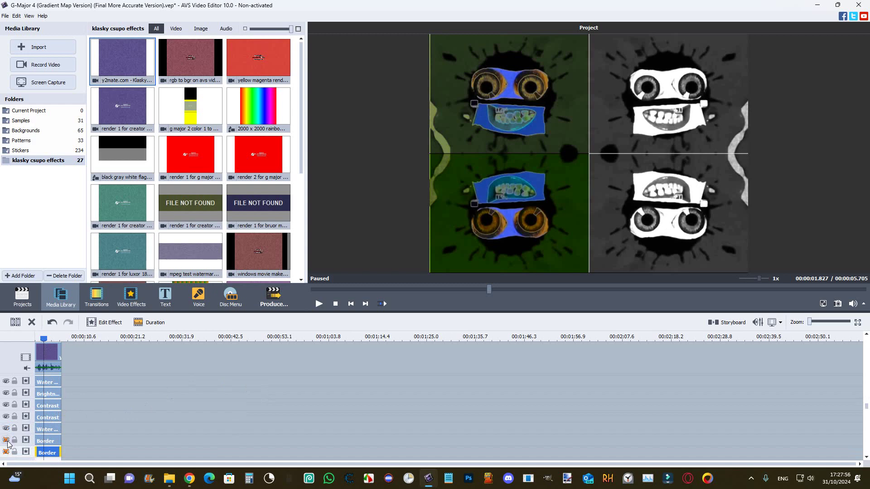
{"action": "left_click", "coordinate": [7, 451]}
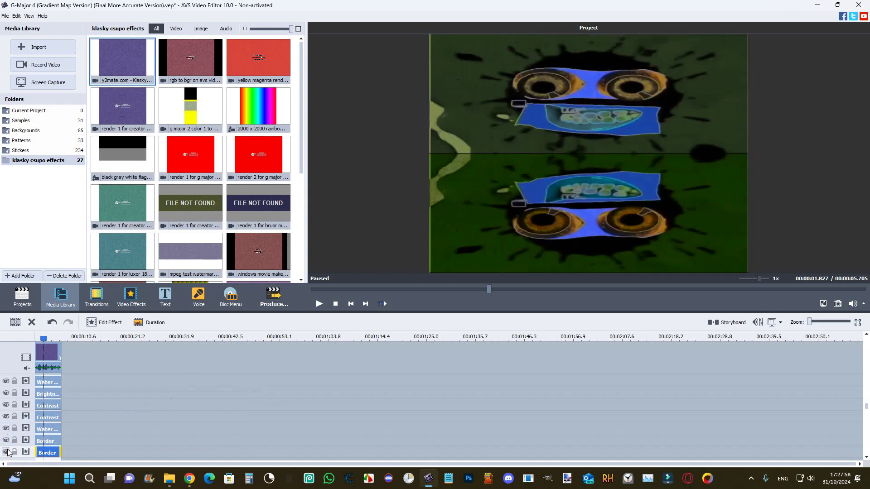
Inspect the Pitch Shift rate in the audio effects of the clip on the uppermost music track
{"action": "scroll", "coordinate": [61, 388], "scroll_direction": "down", "scroll_amount": 5}
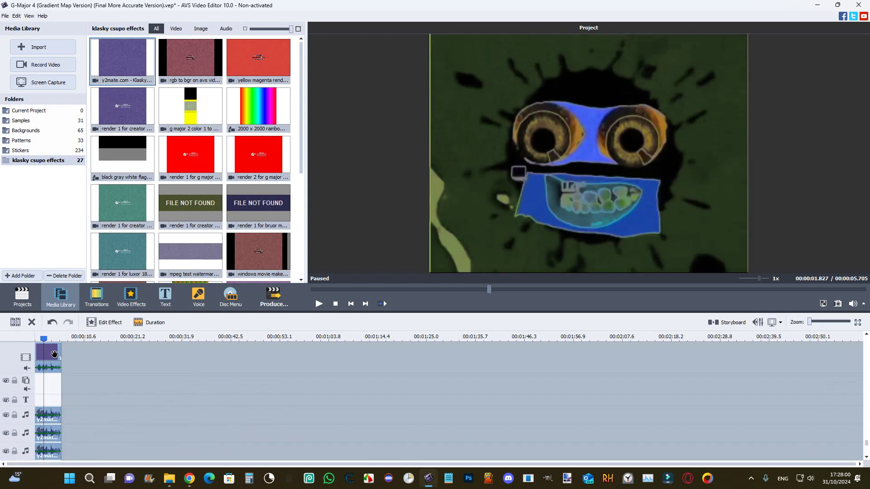
{"action": "left_click", "coordinate": [54, 354]}
{"action": "scroll", "coordinate": [365, 373], "scroll_direction": "up", "scroll_amount": 1}
{"action": "left_click_drag", "start_coordinate": [816, 326], "coordinate": [845, 322]}
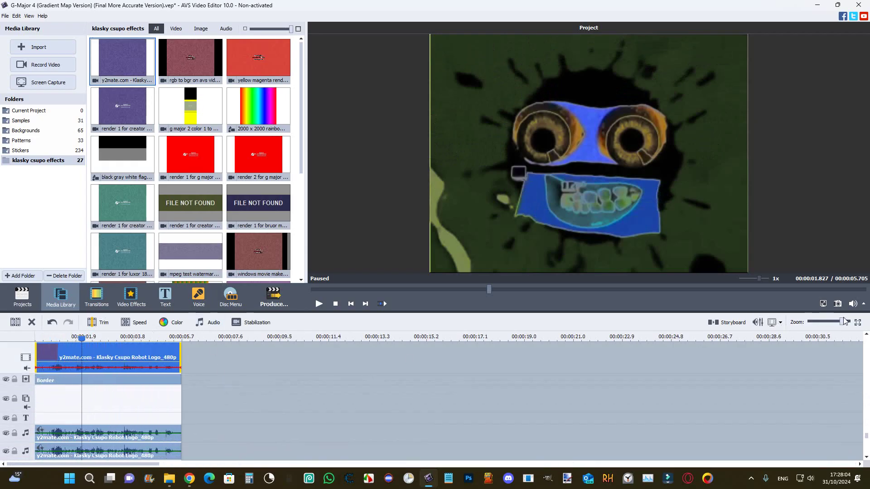
{"action": "scroll", "coordinate": [314, 368], "scroll_direction": "down", "scroll_amount": 1}
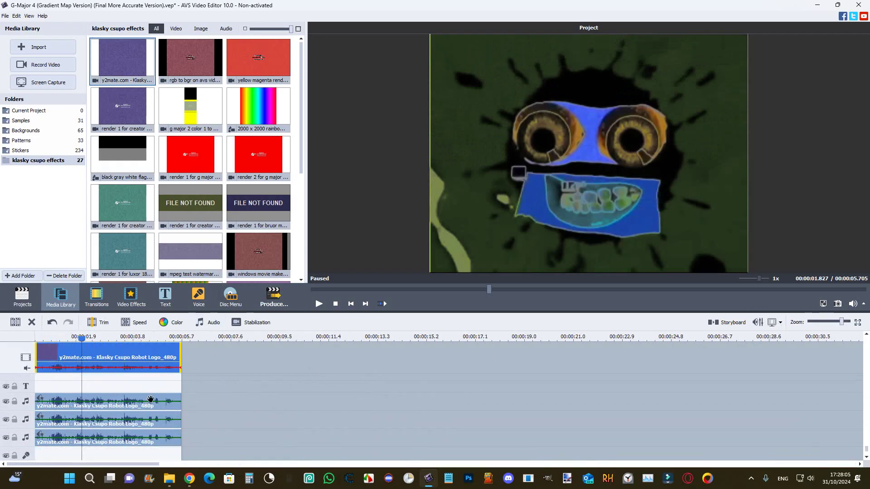
{"action": "left_click", "coordinate": [48, 399]}
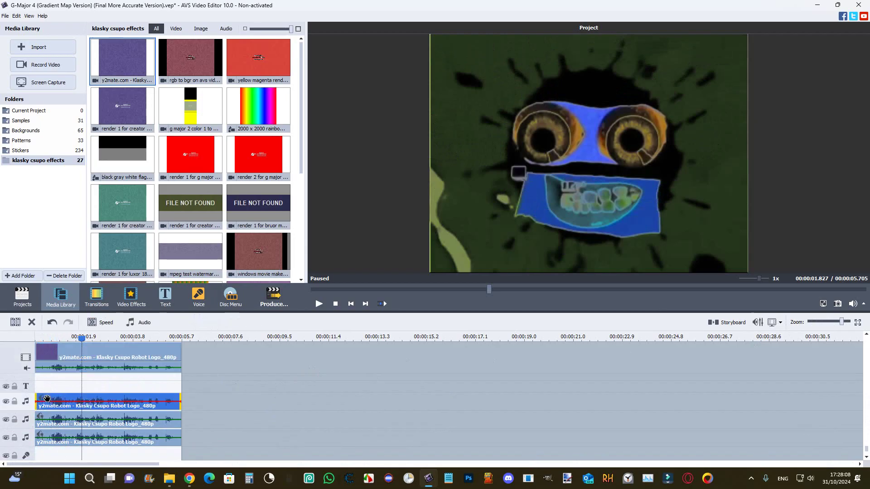
{"action": "left_click", "coordinate": [144, 322]}
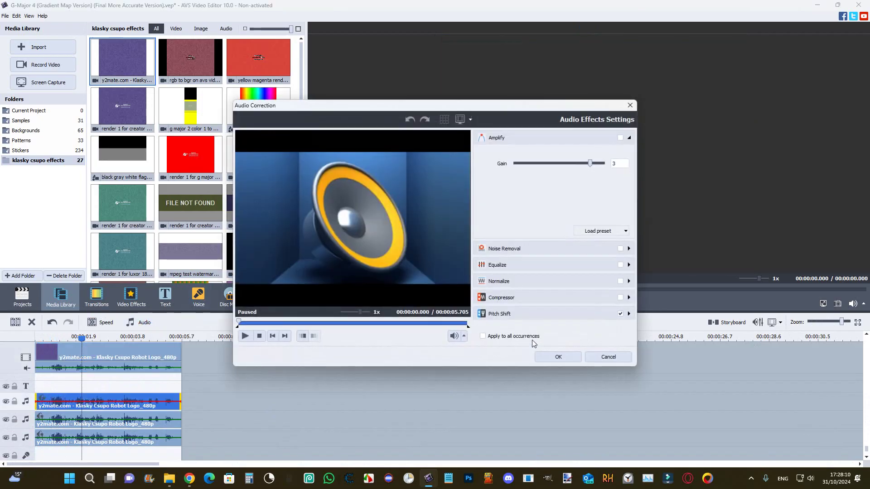
{"action": "left_click", "coordinate": [546, 316]}
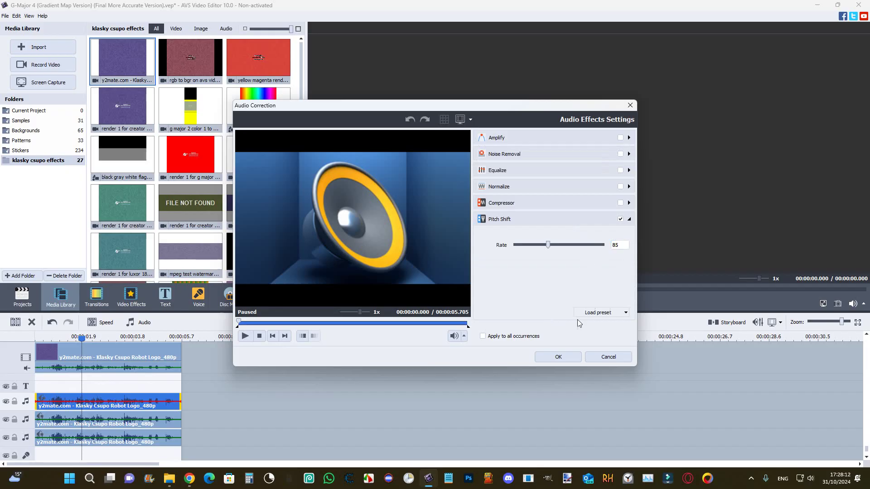
{"action": "left_click", "coordinate": [558, 357]}
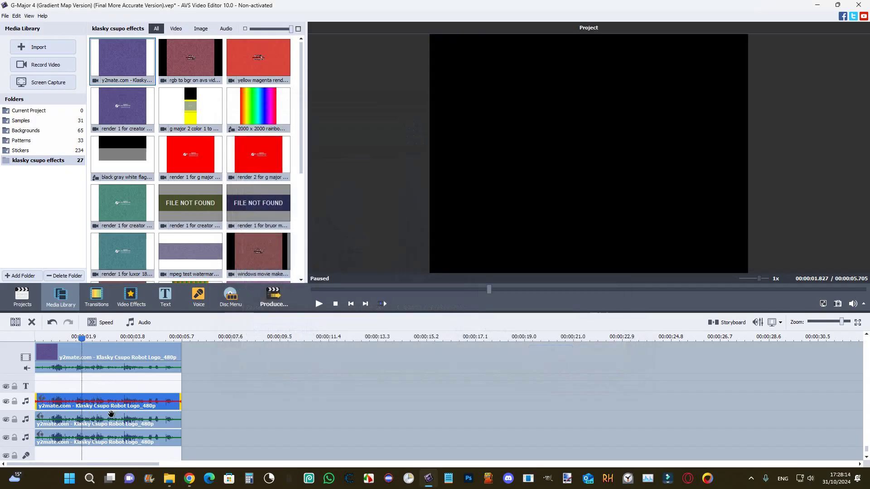
Inspect the Pitch Shift settings in the audio effects of the clip on the middle music track
{"action": "left_click", "coordinate": [109, 416]}
{"action": "left_click", "coordinate": [143, 322]}
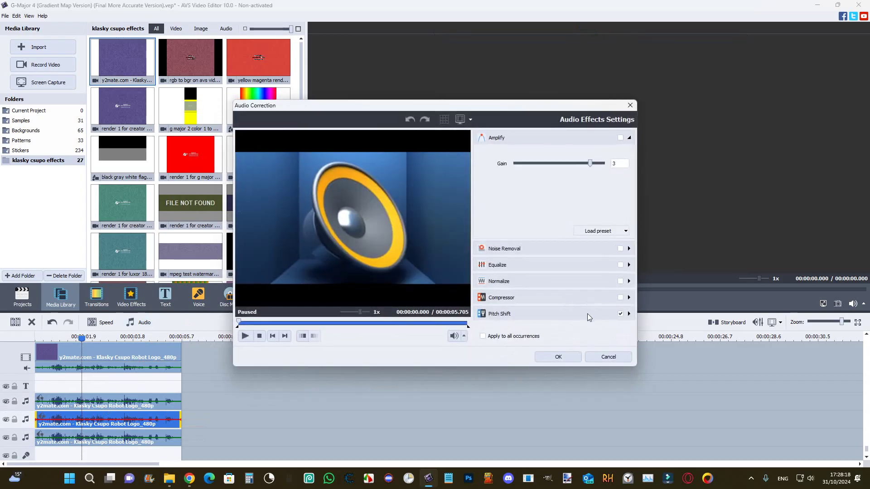
{"action": "left_click", "coordinate": [587, 313]}
{"action": "left_click", "coordinate": [562, 357]}
Inspect the Pitch Shift settings in the audio effects of the clip on the lowest music track
{"action": "left_click", "coordinate": [42, 435]}
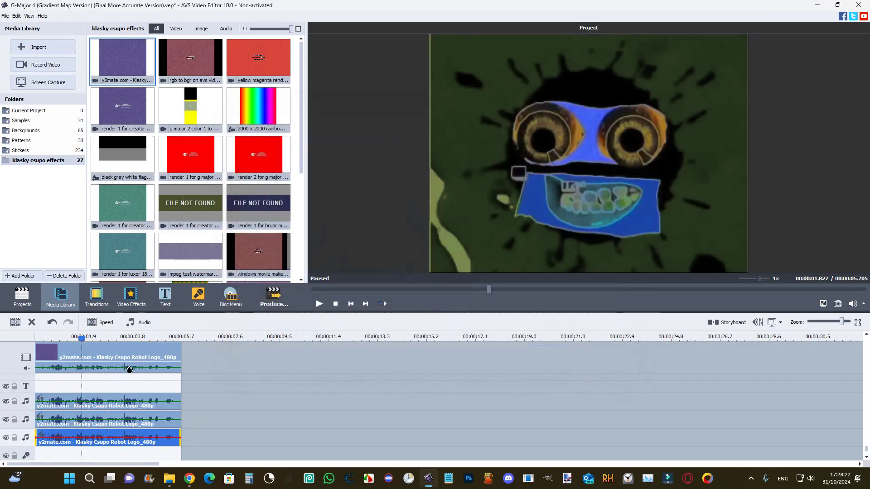
{"action": "left_click", "coordinate": [144, 322]}
{"action": "left_click", "coordinate": [577, 311]}
{"action": "left_click", "coordinate": [559, 357]}
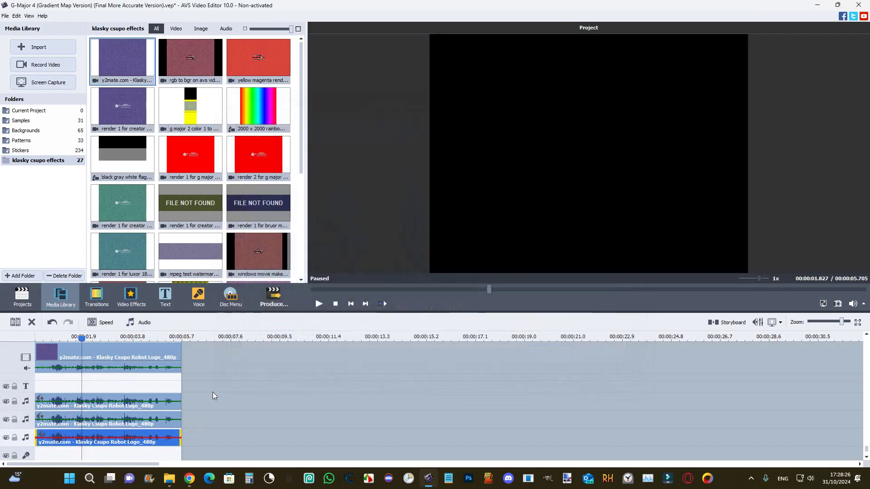
Inspect the main video clip's audio effects, close them without changes, and play a short part of the finished project
{"action": "left_click", "coordinate": [132, 350]}
{"action": "left_click", "coordinate": [207, 323]}
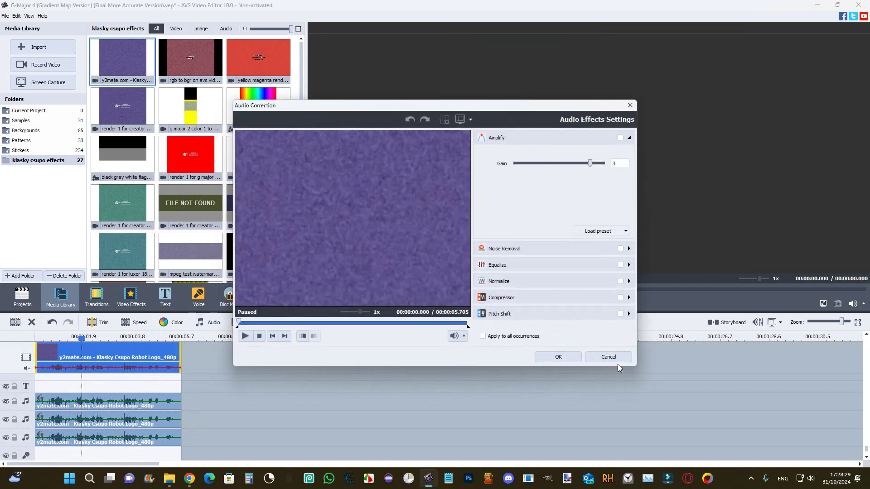
{"action": "left_click", "coordinate": [605, 357]}
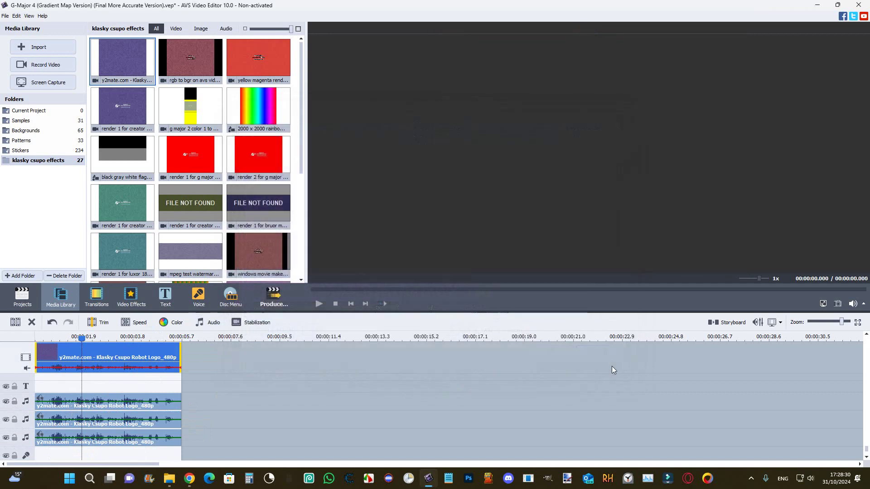
{"action": "left_click", "coordinate": [322, 304]}
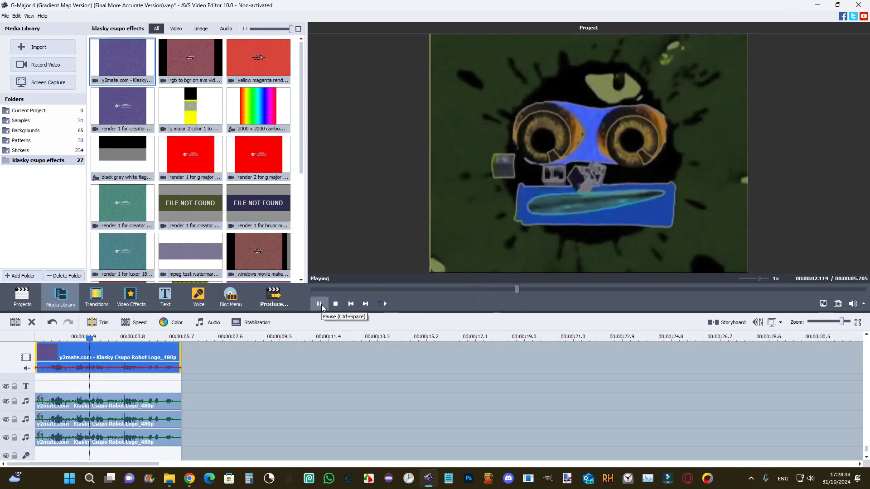
{"action": "left_click", "coordinate": [321, 304]}
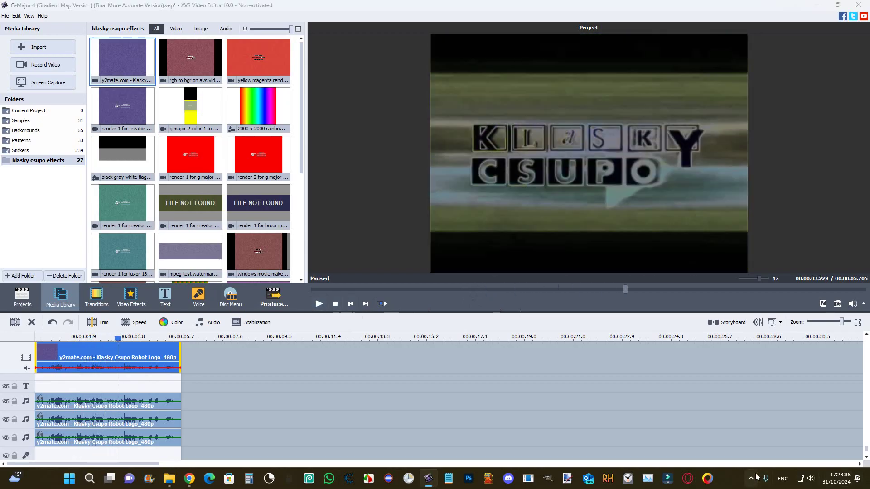